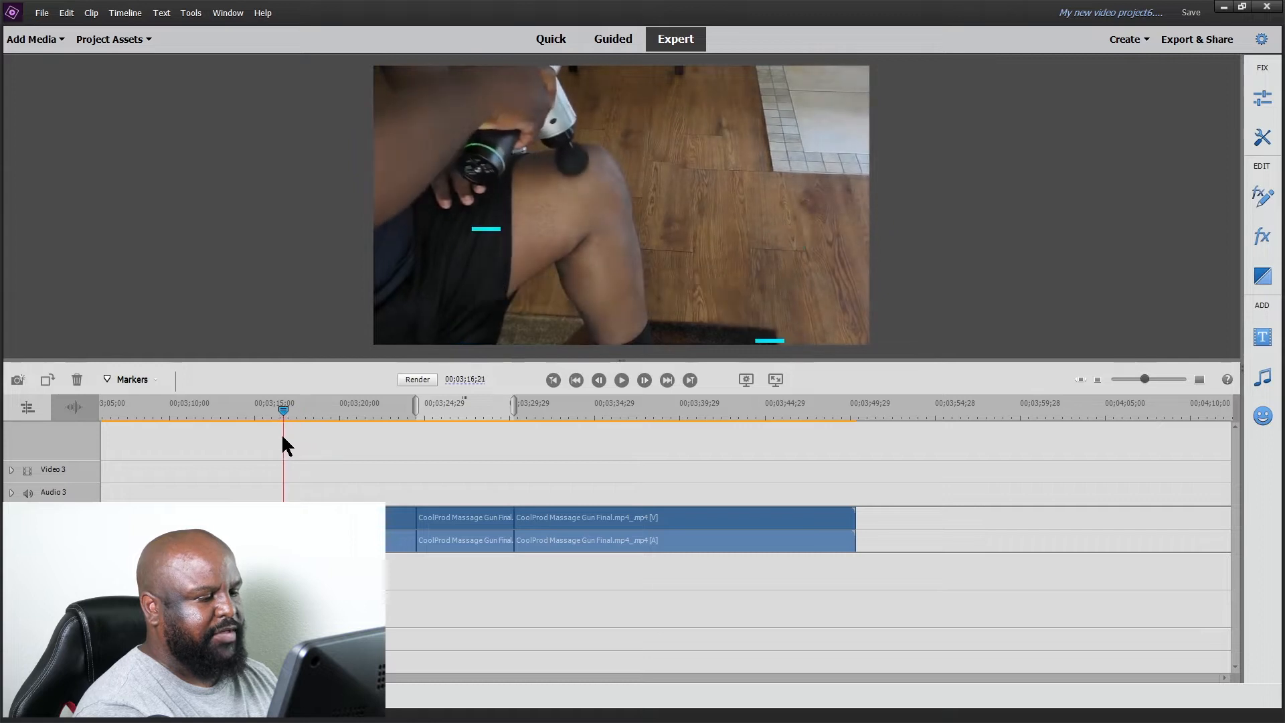
Step: Play back the massage gun footage with the "Not just for Athletes" title to review the existing tracking effect
{"action": "left_click", "coordinate": [621, 379]}
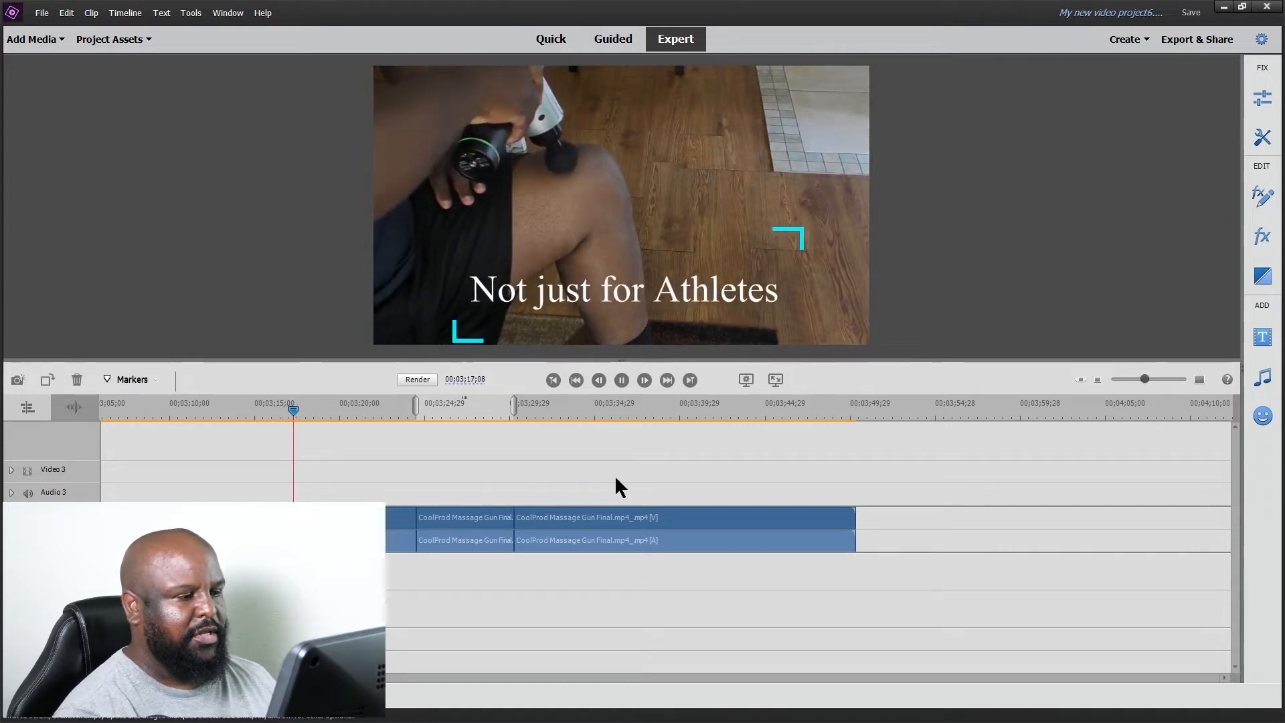
{"action": "left_click", "coordinate": [621, 380]}
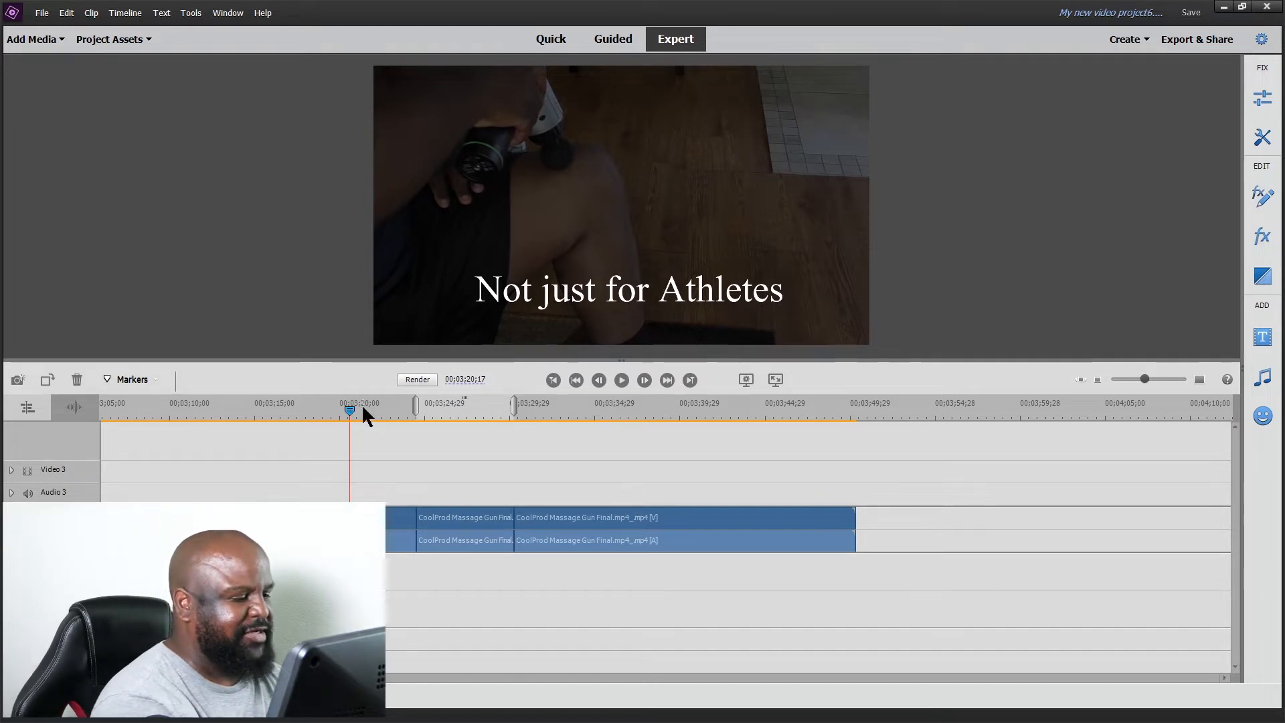
Step: Add a default text title at 00;03;24;12, where the clip of the massage gun on the arm begins
{"action": "left_click_drag", "start_coordinate": [350, 407], "coordinate": [416, 411]}
{"action": "left_click", "coordinate": [419, 407]}
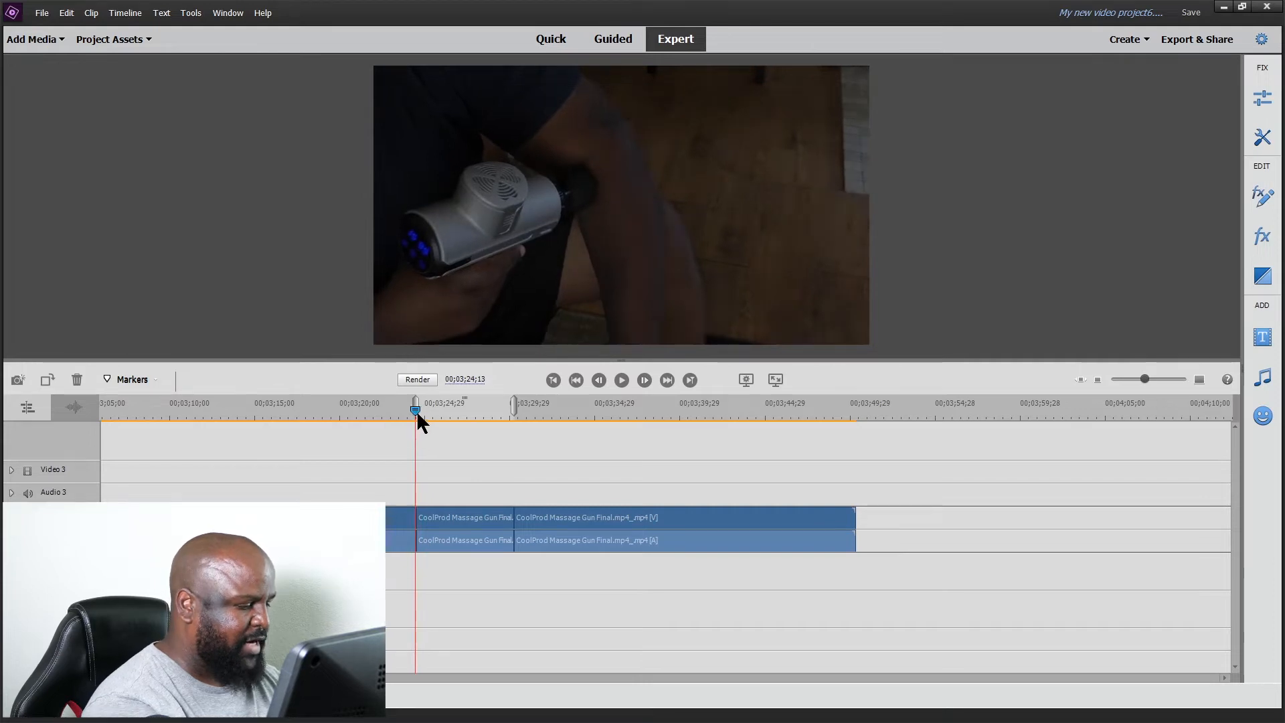
{"action": "key", "text": "Left"}
{"action": "key", "text": "Left"}
{"action": "key", "text": "Left"}
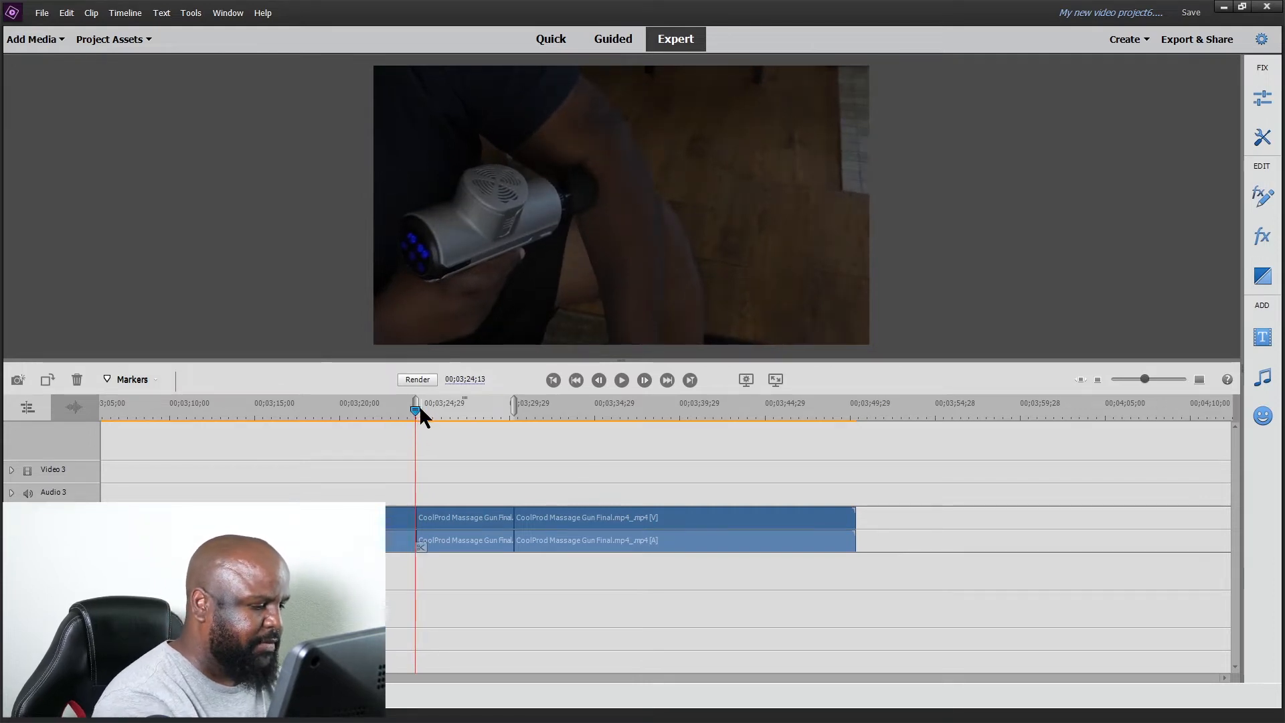
{"action": "key", "text": "Left"}
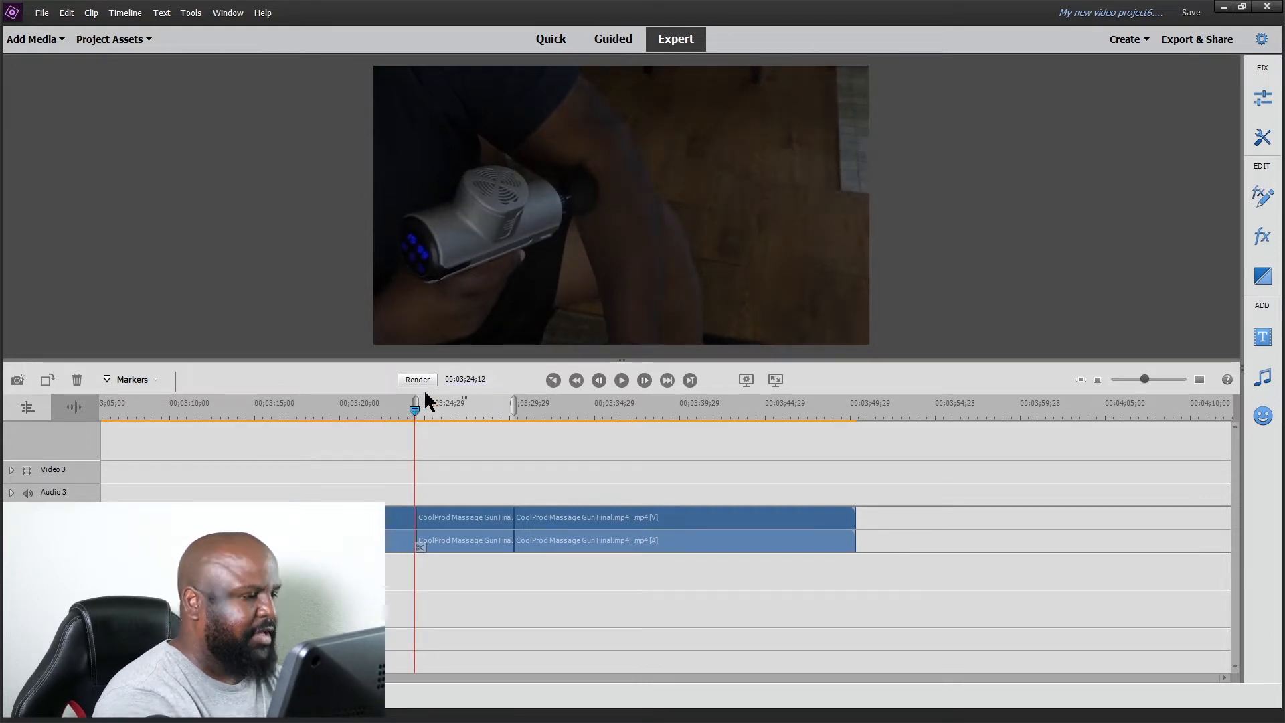
{"action": "left_click", "coordinate": [162, 13]}
{"action": "mouse_move", "coordinate": [212, 24]}
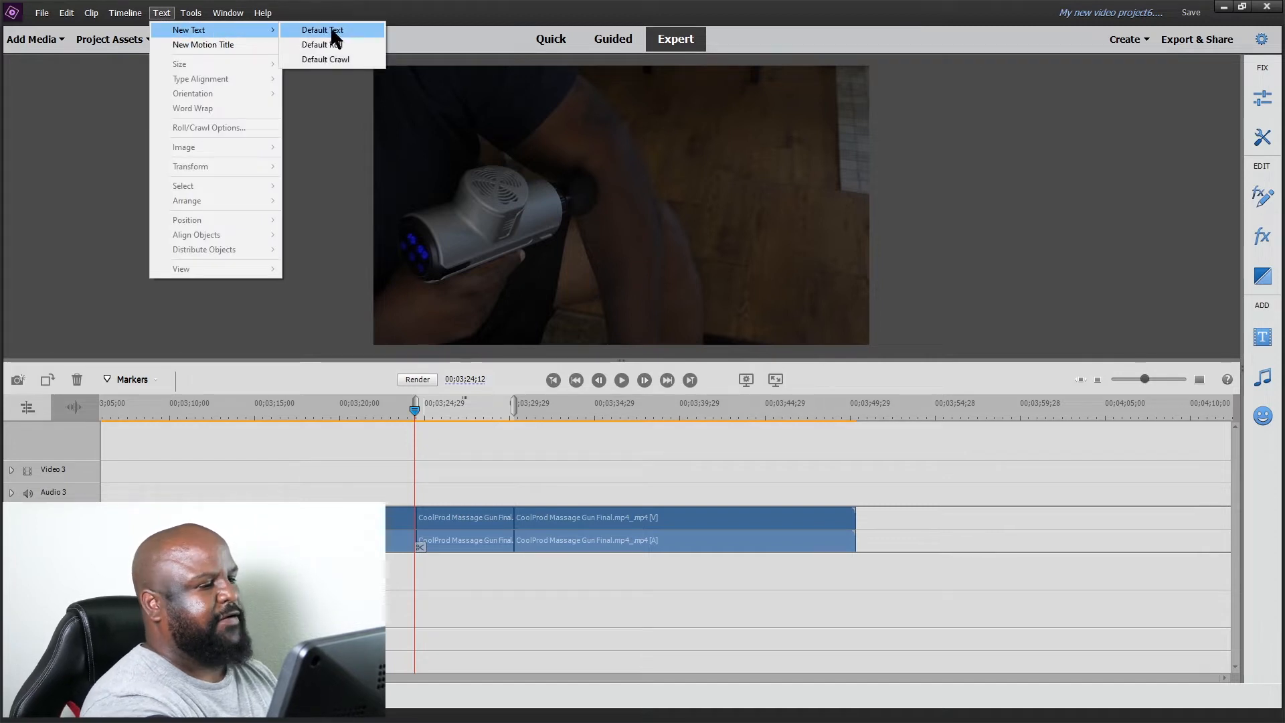
{"action": "left_click", "coordinate": [331, 30]}
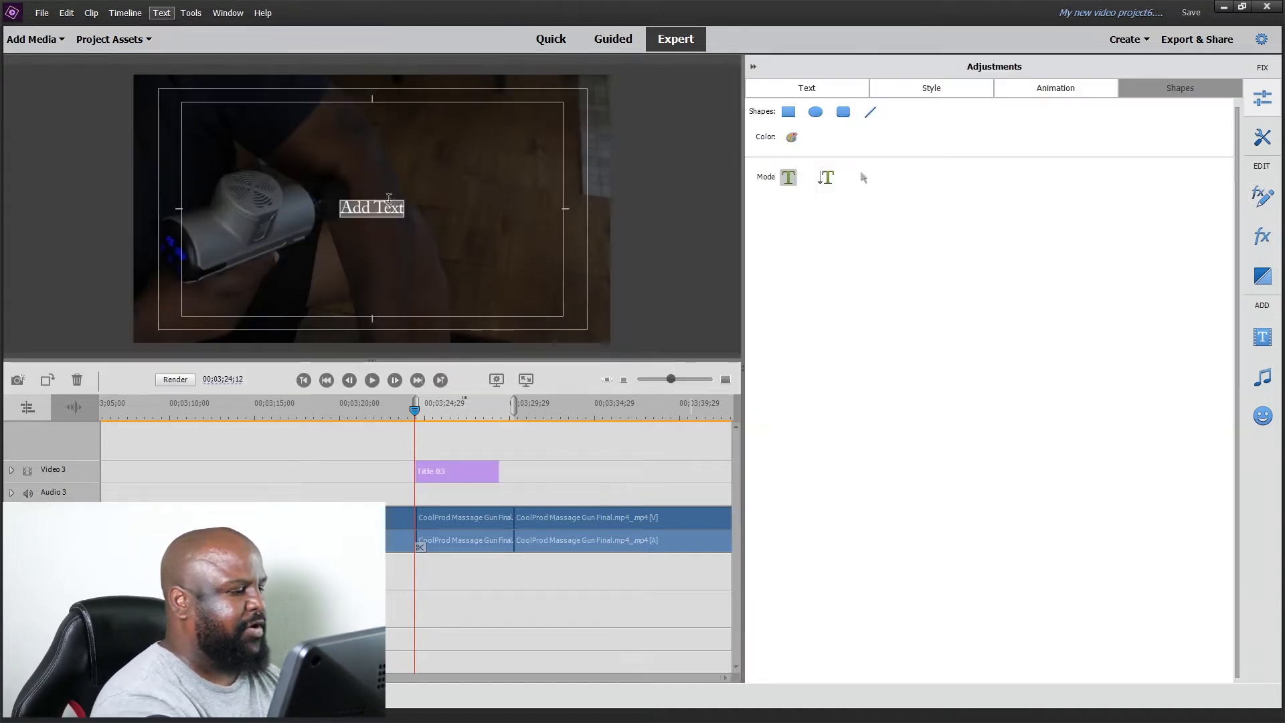
Step: Replace the title's placeholder with "Tracking" and move the text up and to the right of the arm
{"action": "left_click_drag", "start_coordinate": [399, 208], "coordinate": [366, 207]}
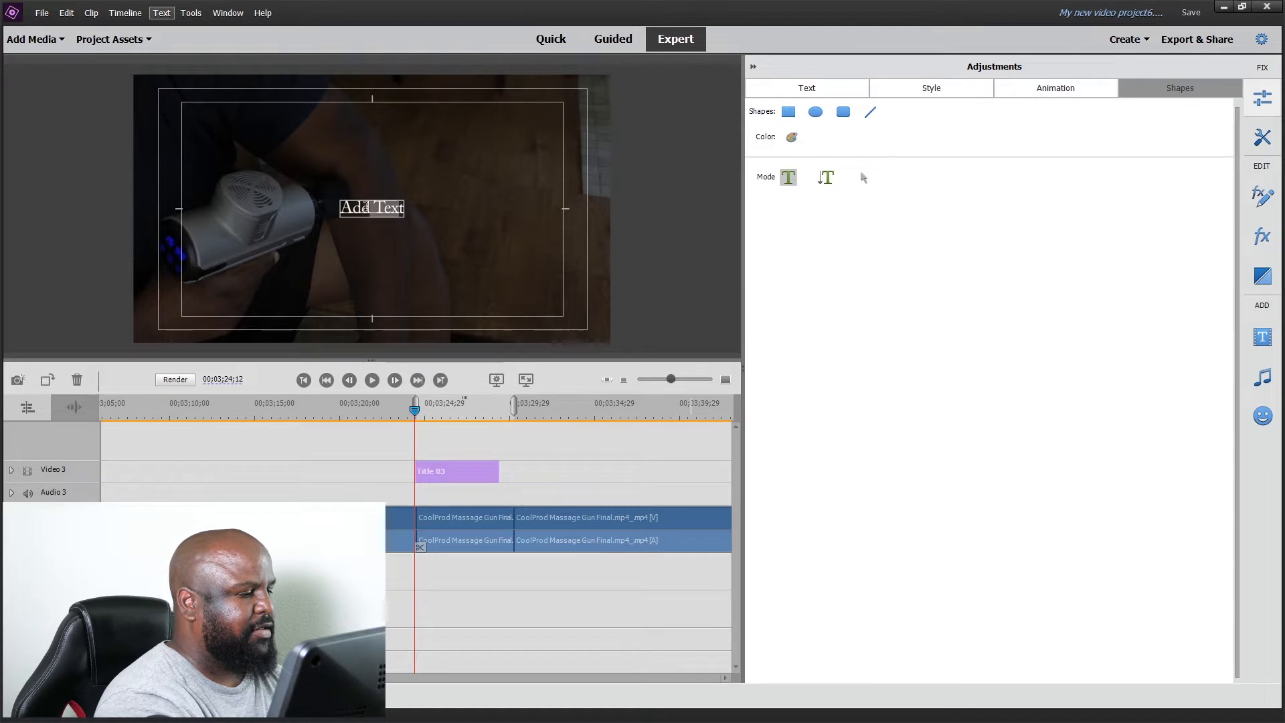
{"action": "key", "text": "BackSpace"}
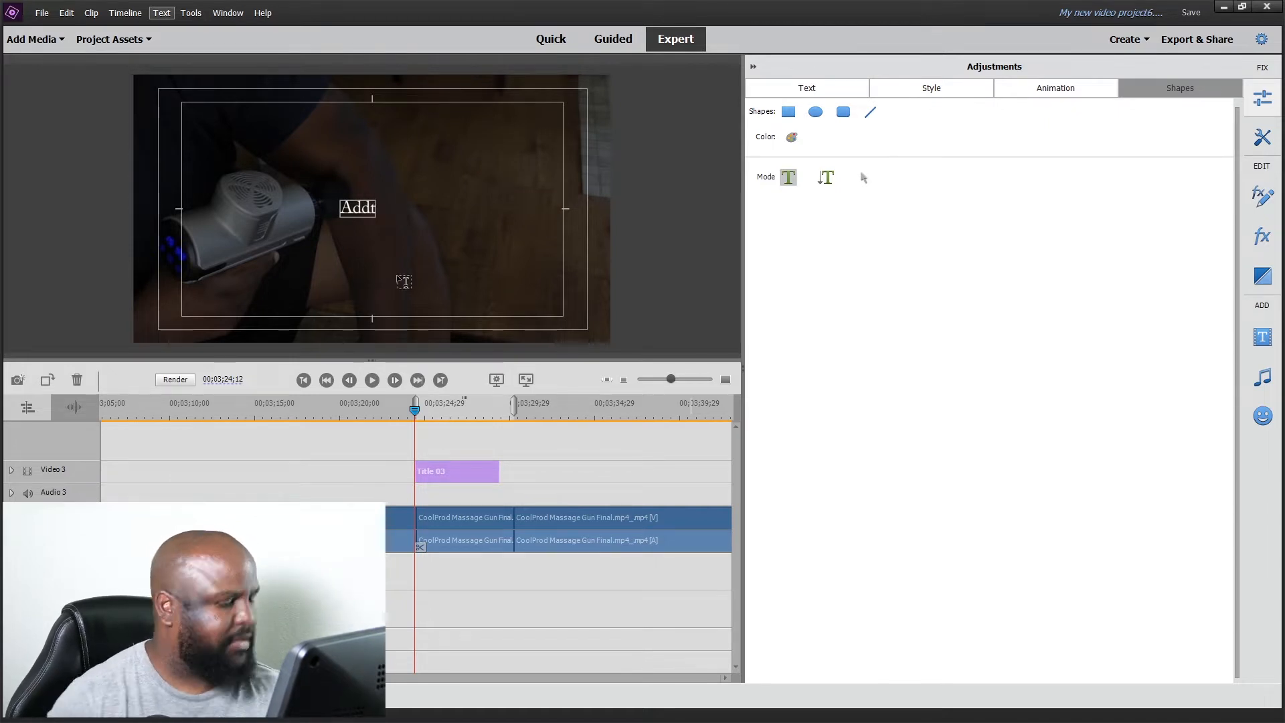
{"action": "key", "text": "BackSpace"}
{"action": "key", "text": "BackSpace"}
{"action": "key", "text": "BackSpace"}
{"action": "key", "text": "BackSpace"}
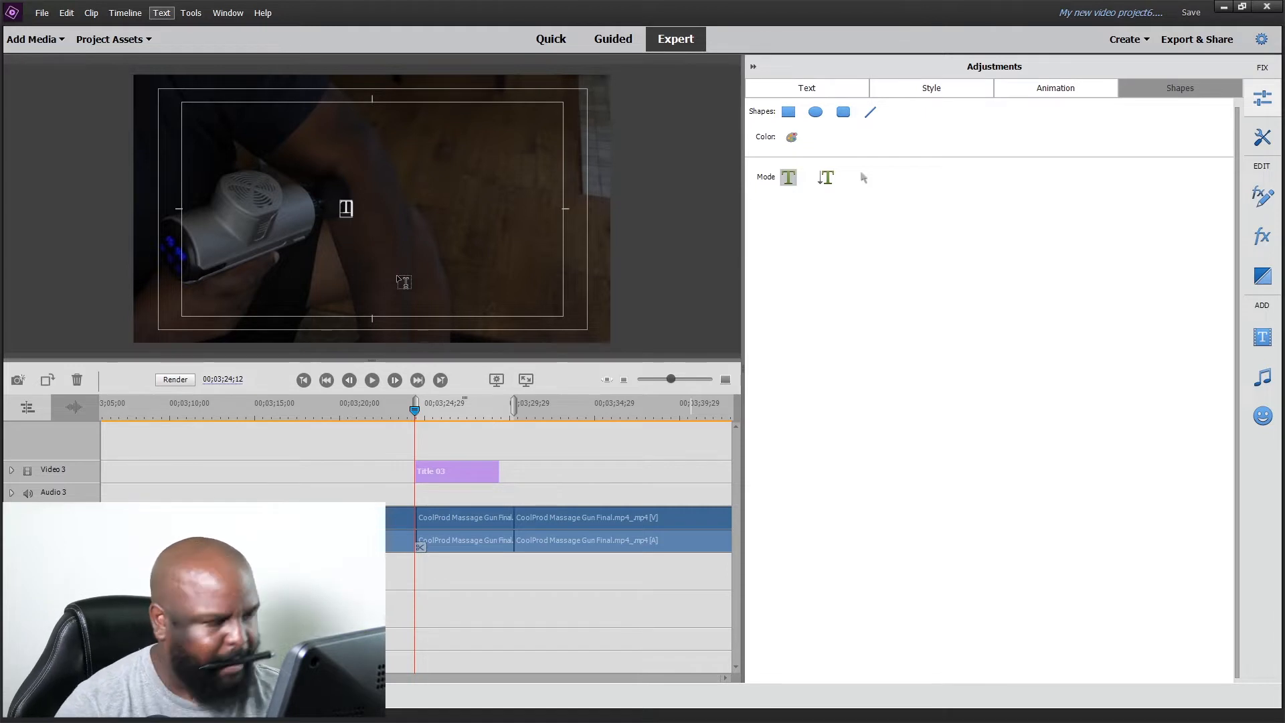
{"action": "type", "text": "Tracking"}
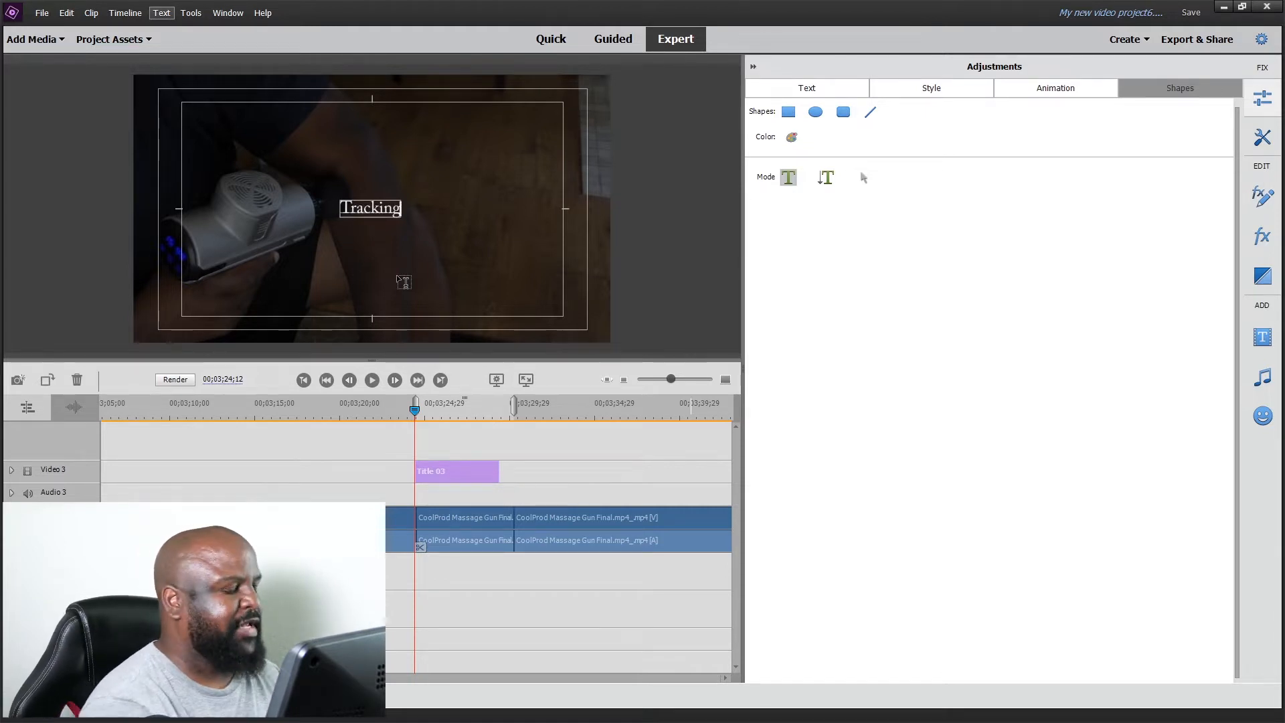
{"action": "left_click", "coordinate": [864, 177]}
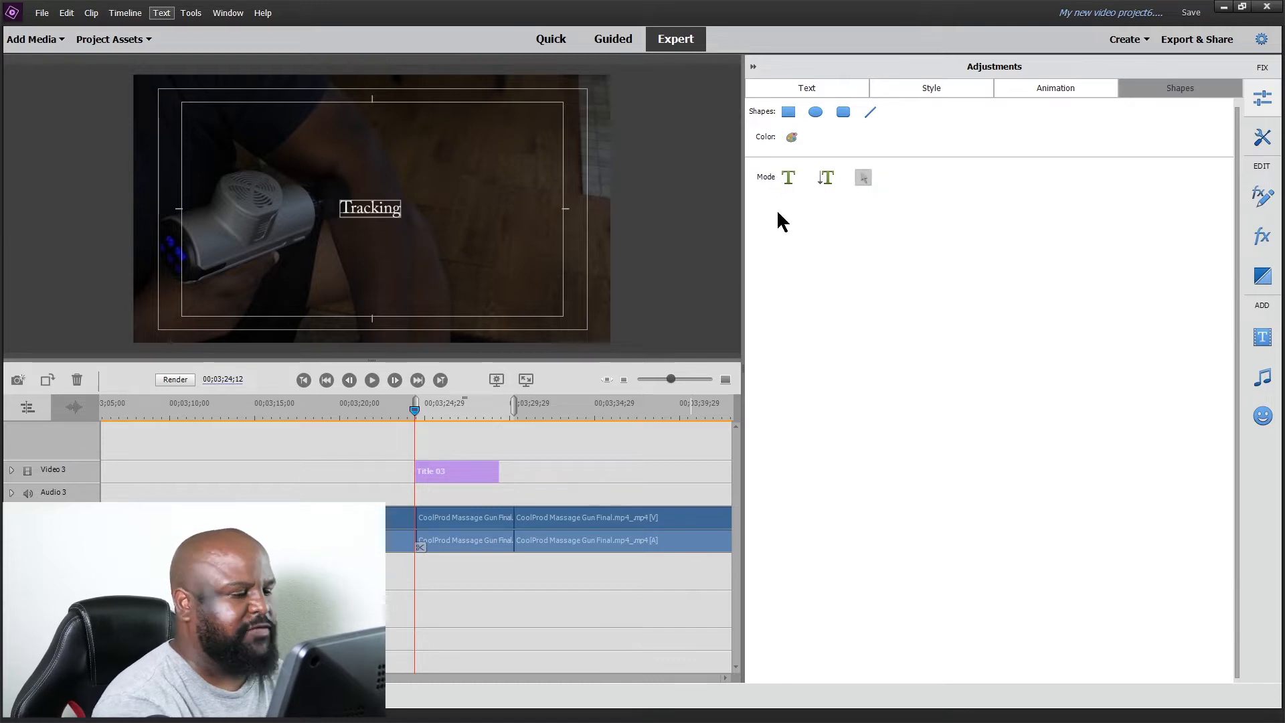
{"action": "left_click_drag", "start_coordinate": [376, 210], "coordinate": [451, 159]}
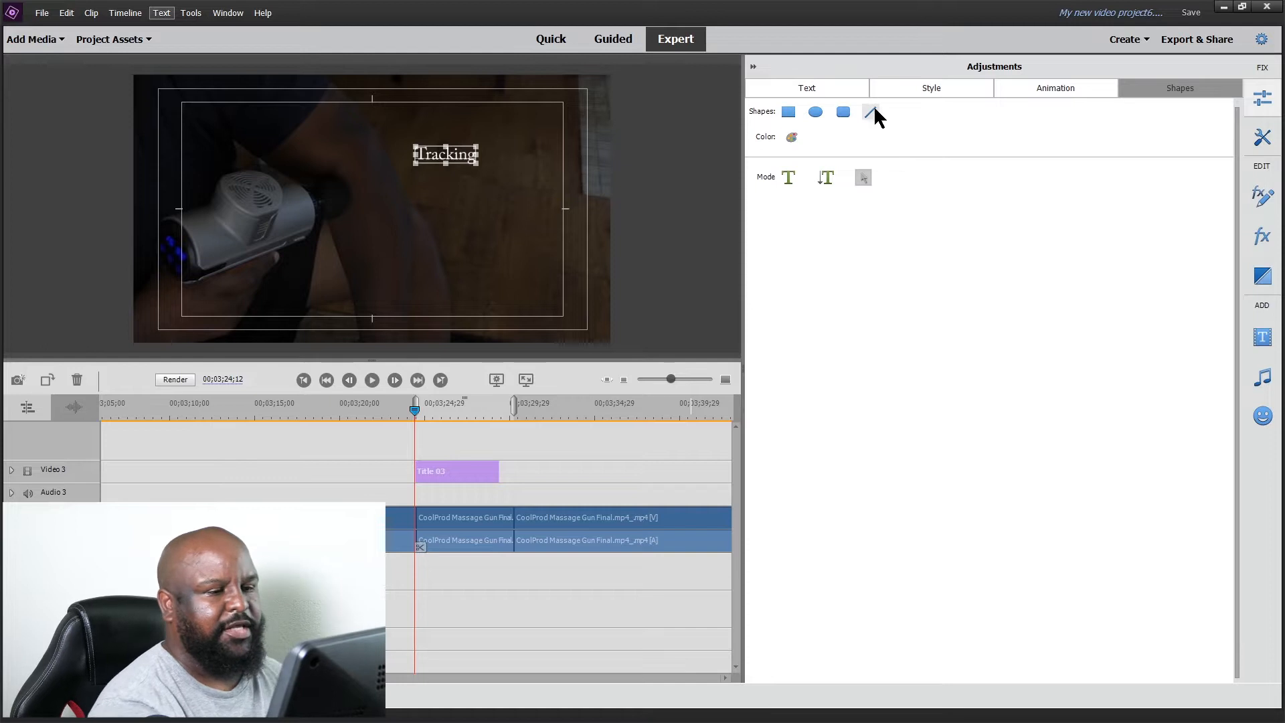
{"action": "left_click", "coordinate": [825, 87]}
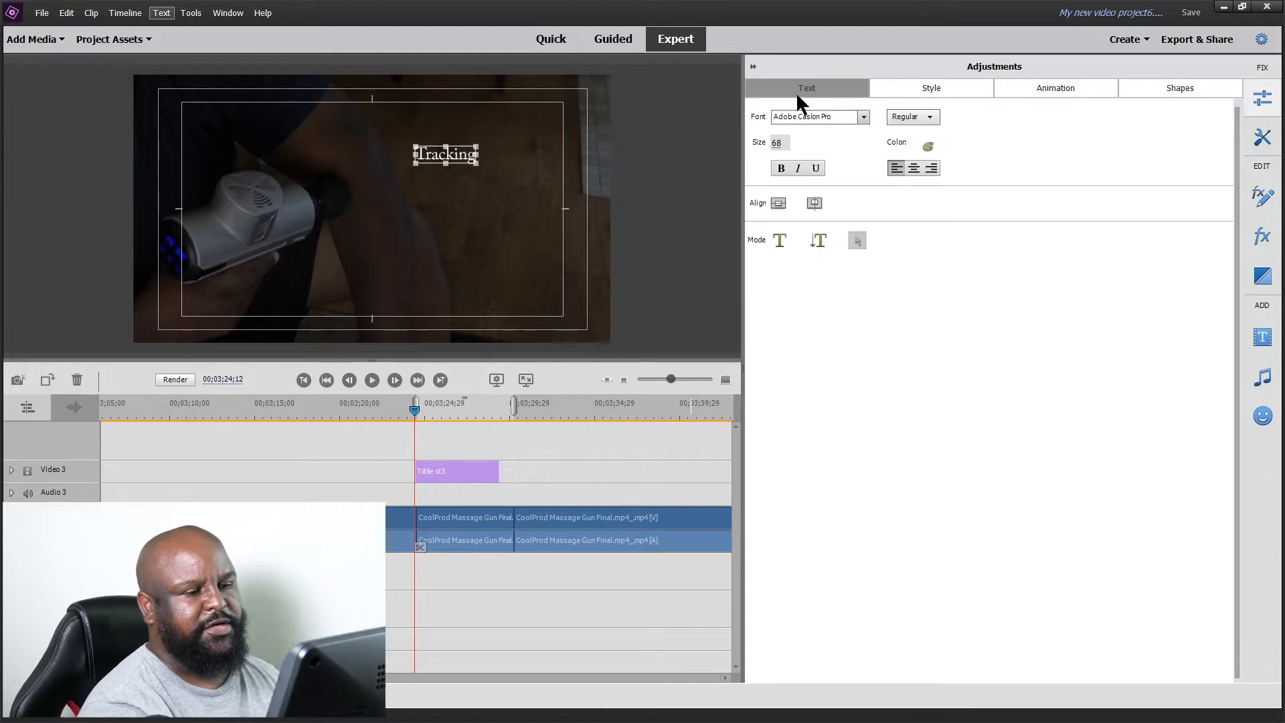
{"action": "left_click", "coordinate": [934, 86]}
{"action": "left_click", "coordinate": [1057, 85]}
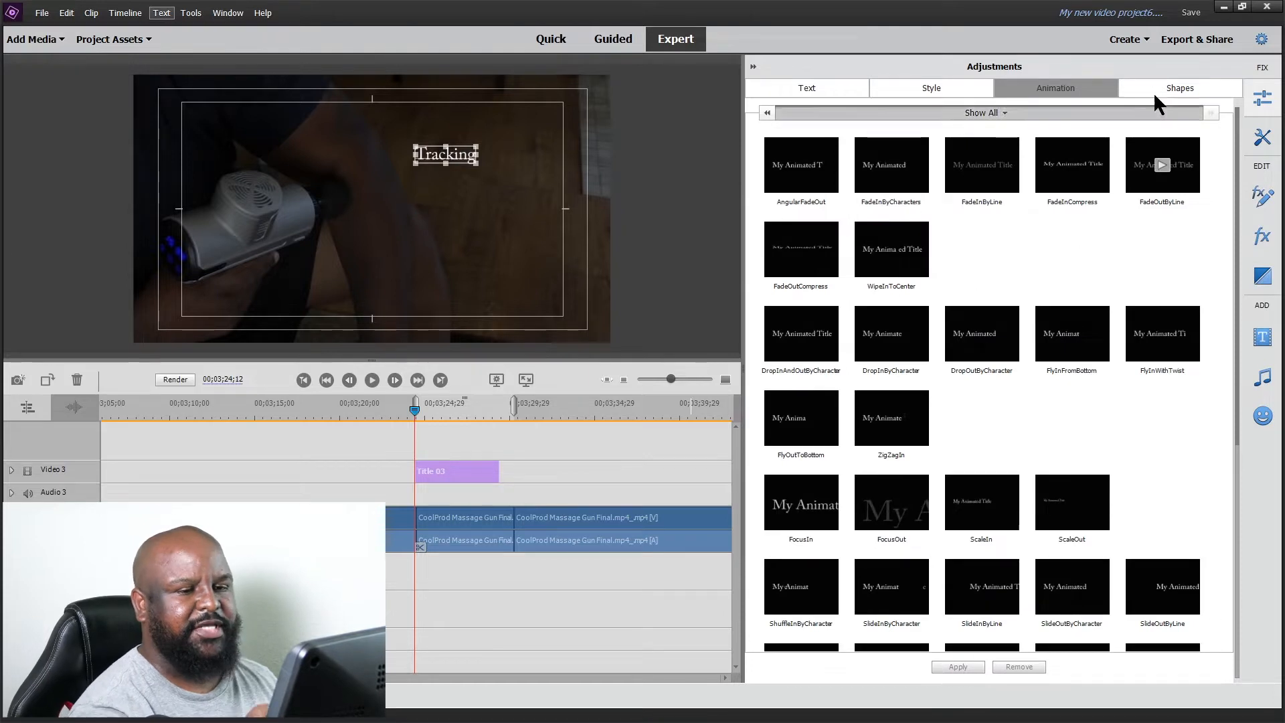
Step: Draw a callout line from the massage gun's head to the "Tracking" text and an underline beneath the word
{"action": "left_click", "coordinate": [1173, 88]}
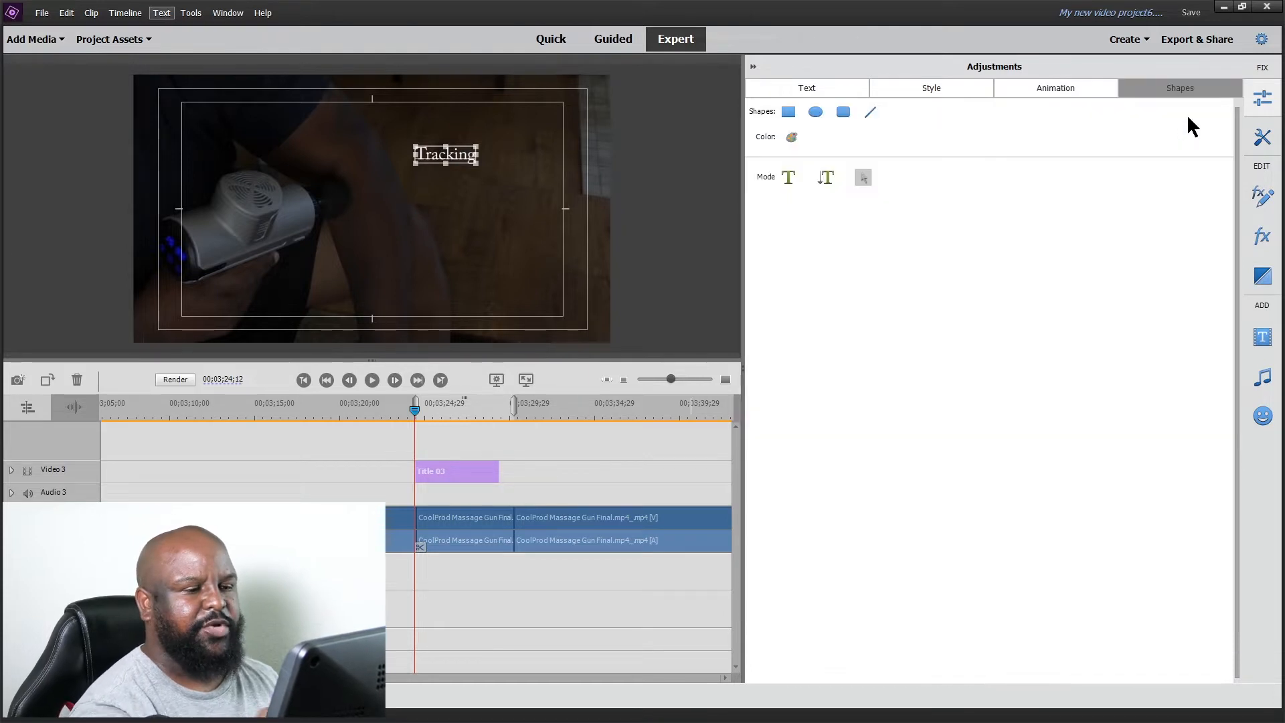
{"action": "left_click", "coordinate": [869, 113]}
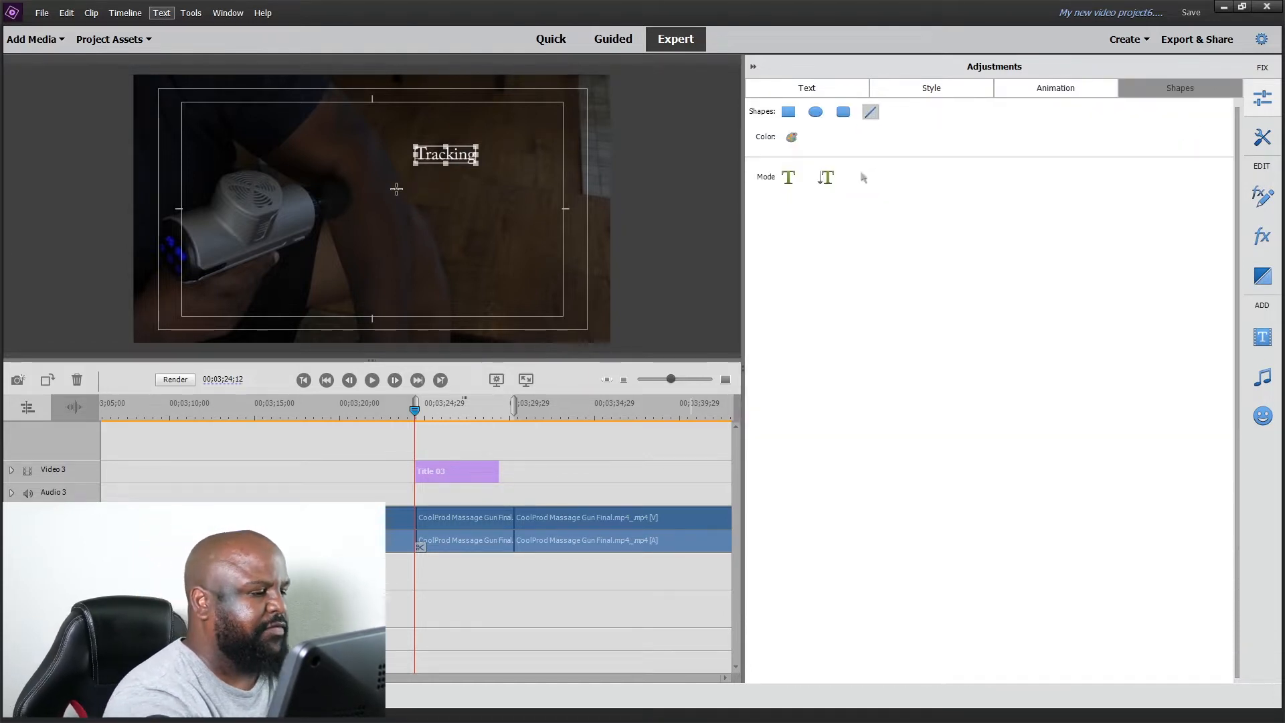
{"action": "left_click", "coordinate": [367, 181]}
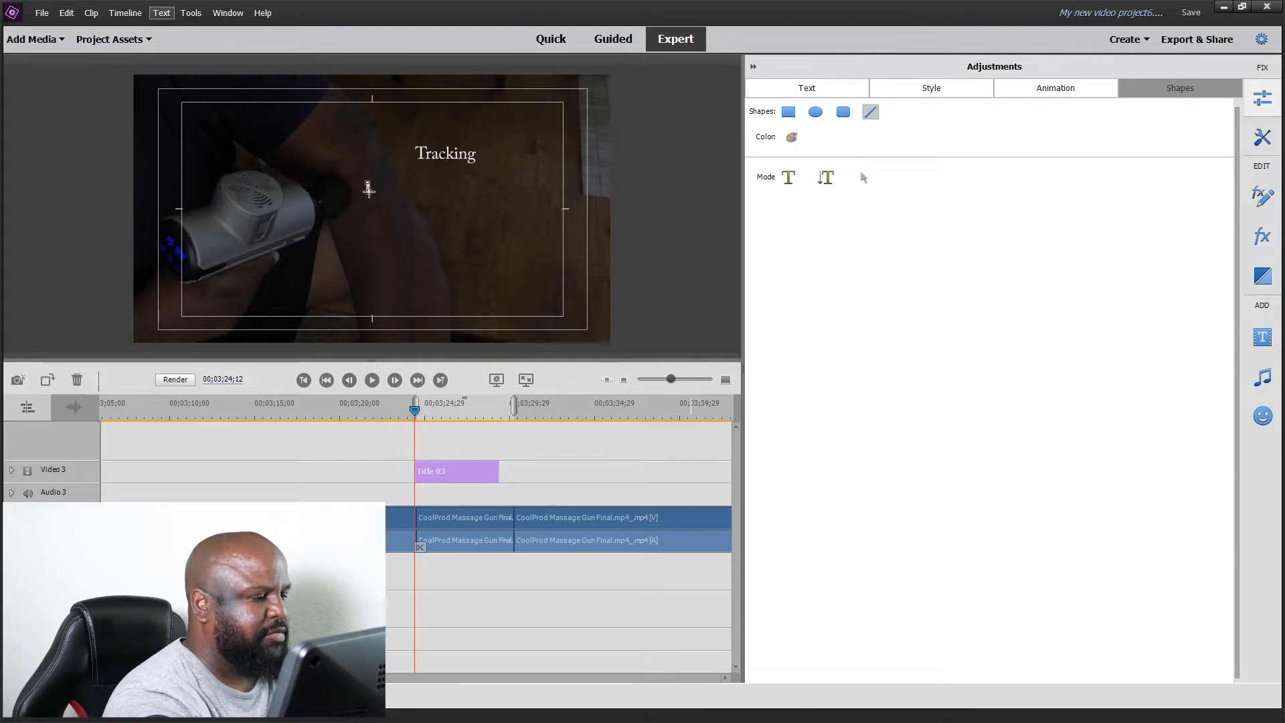
{"action": "mouse_move", "coordinate": [378, 183]}
{"action": "left_mouse_down"}
{"action": "mouse_move", "coordinate": [418, 160]}
{"action": "mouse_move", "coordinate": [313, 208]}
{"action": "mouse_move", "coordinate": [355, 184]}
{"action": "mouse_move", "coordinate": [345, 190]}
{"action": "mouse_move", "coordinate": [408, 207]}
{"action": "mouse_move", "coordinate": [475, 206]}
{"action": "mouse_move", "coordinate": [452, 196]}
{"action": "mouse_move", "coordinate": [464, 159]}
{"action": "left_mouse_up"}
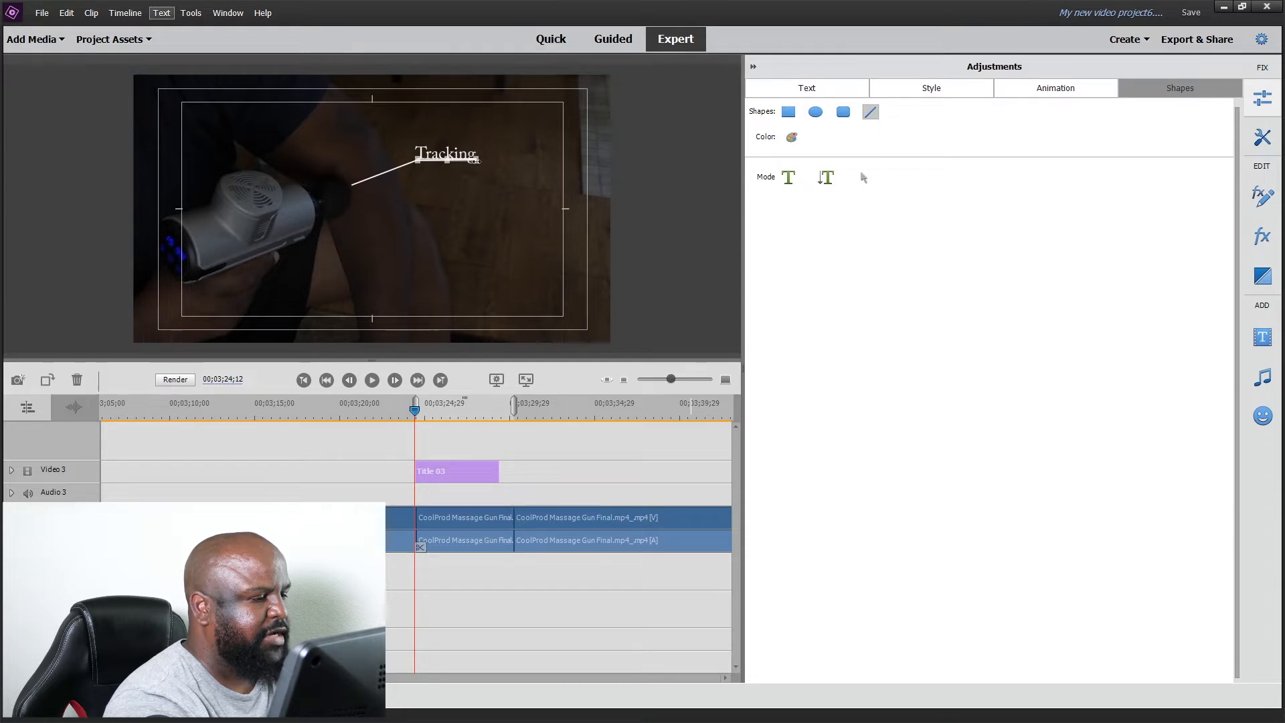
Step: Draw a small circle at the callout line's end near the massage gun's head and leave title editing
{"action": "left_click", "coordinate": [816, 111]}
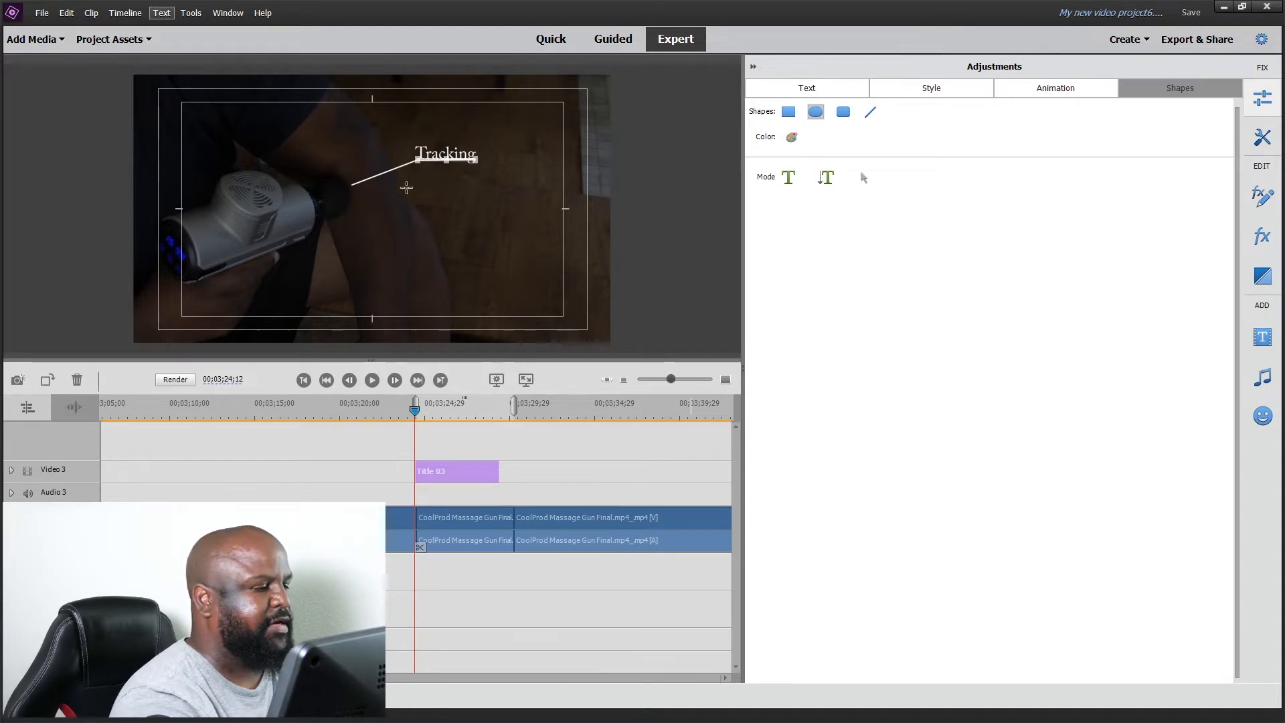
{"action": "left_click", "coordinate": [367, 209]}
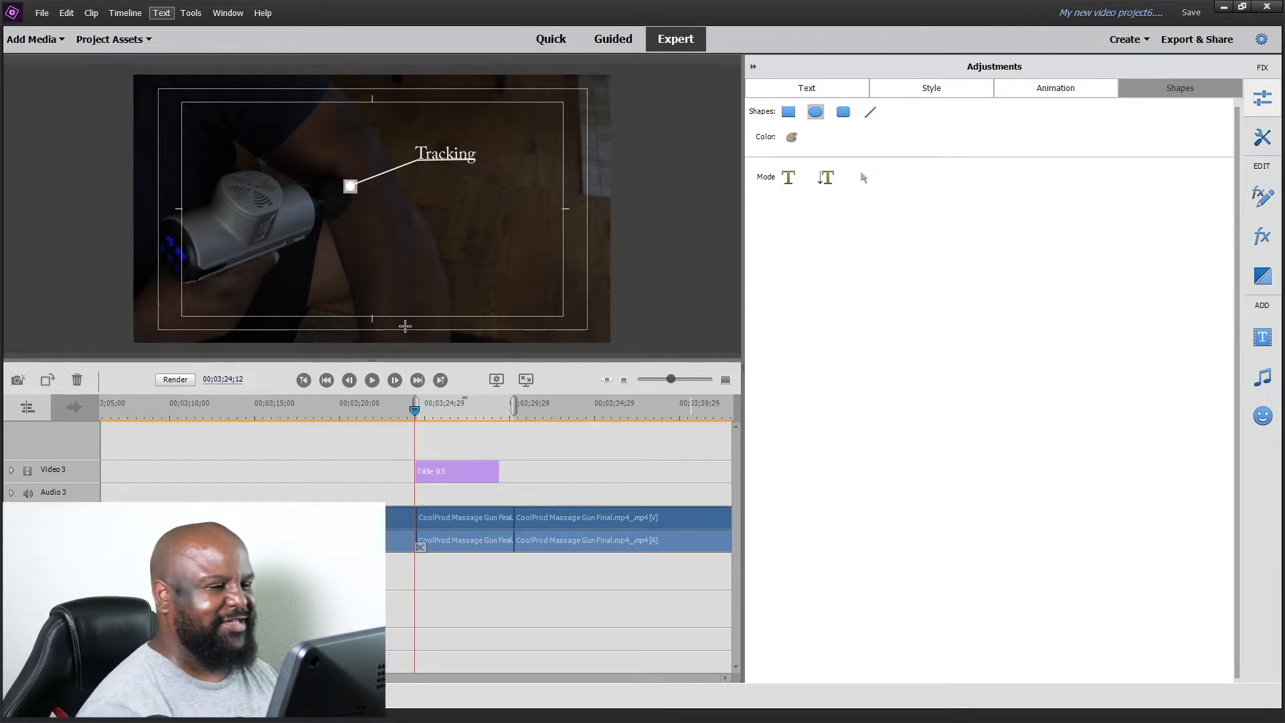
{"action": "left_click", "coordinate": [753, 67]}
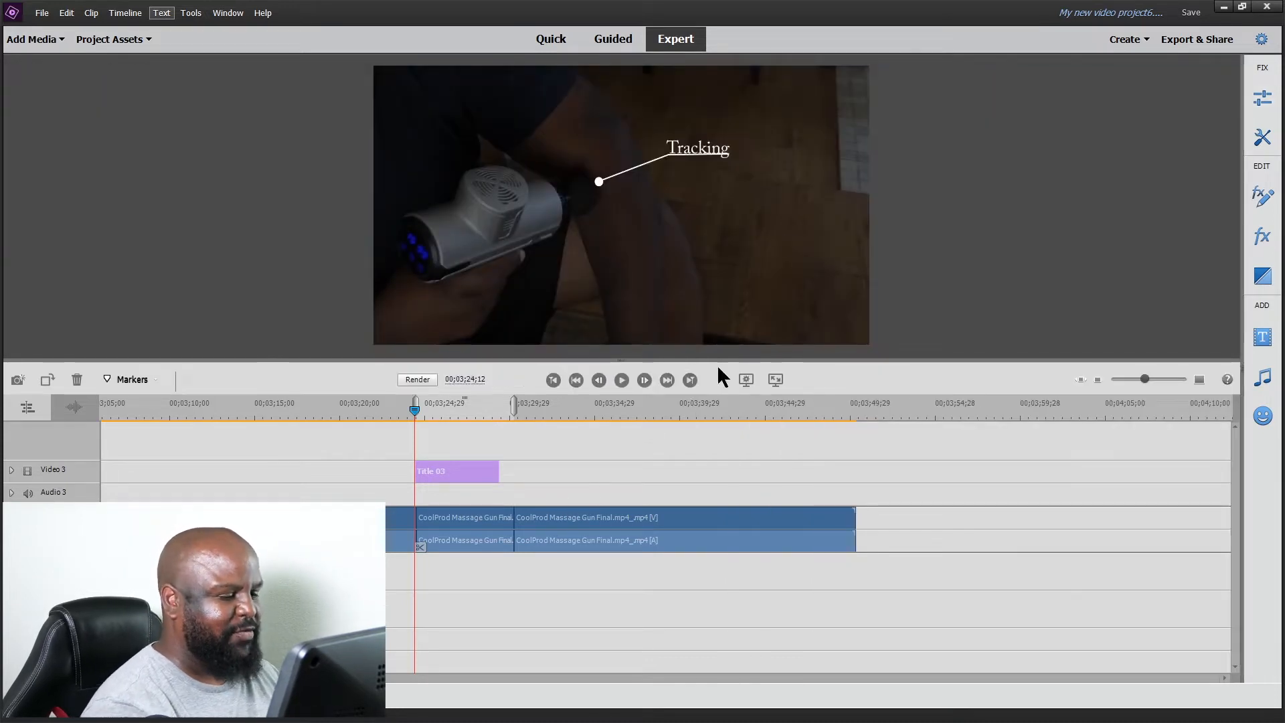
Step: Enable Position keyframing in the Tracking title's Motion effect at 00;03;24;12
{"action": "left_click", "coordinate": [1262, 200]}
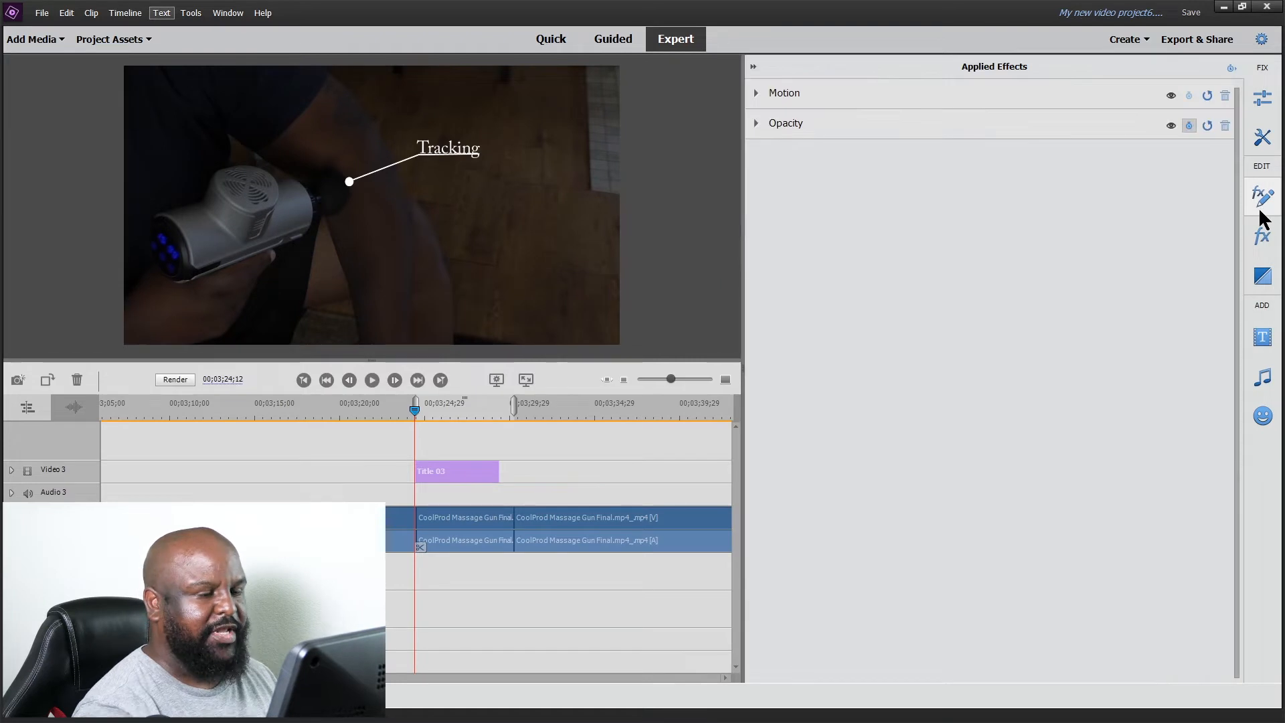
{"action": "left_click", "coordinate": [757, 93]}
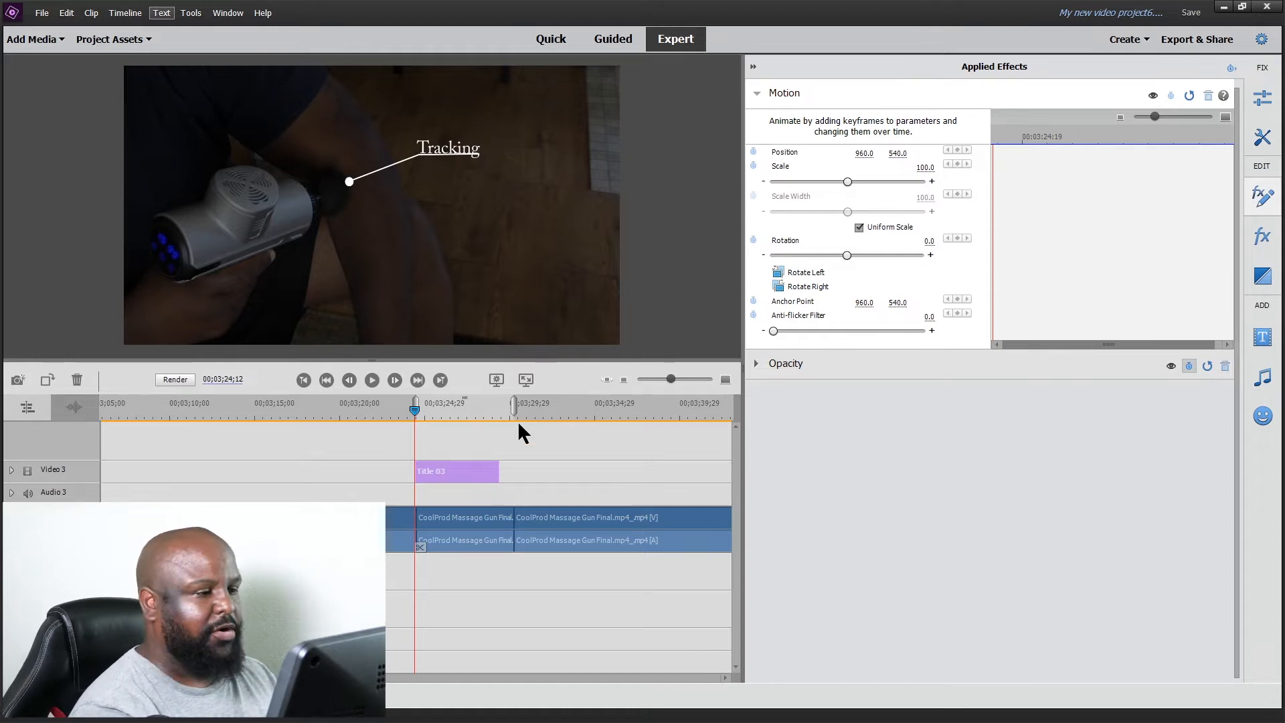
{"action": "left_click", "coordinate": [754, 152]}
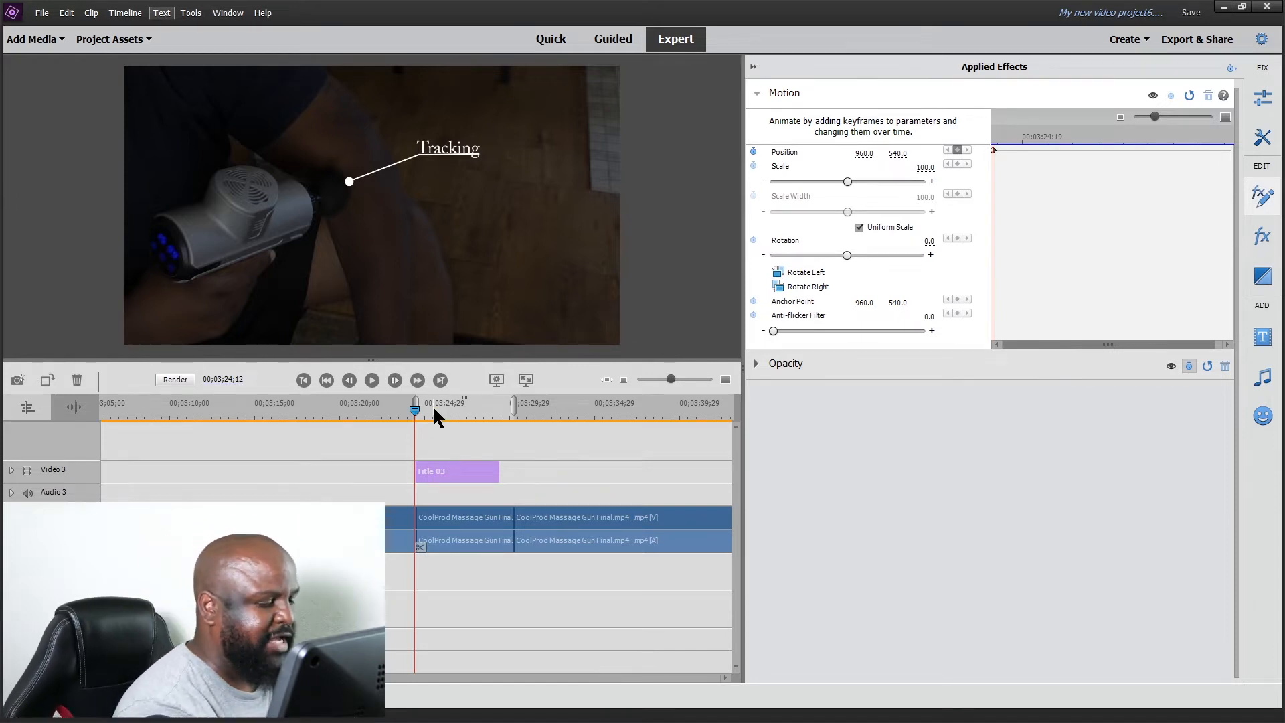
Step: Move the title along with the gun's head at 00;03;25;04 (position 884.9, 413.1) and 00;03;26;02 (879.7, 299.1)
{"action": "left_click_drag", "start_coordinate": [415, 410], "coordinate": [431, 410]}
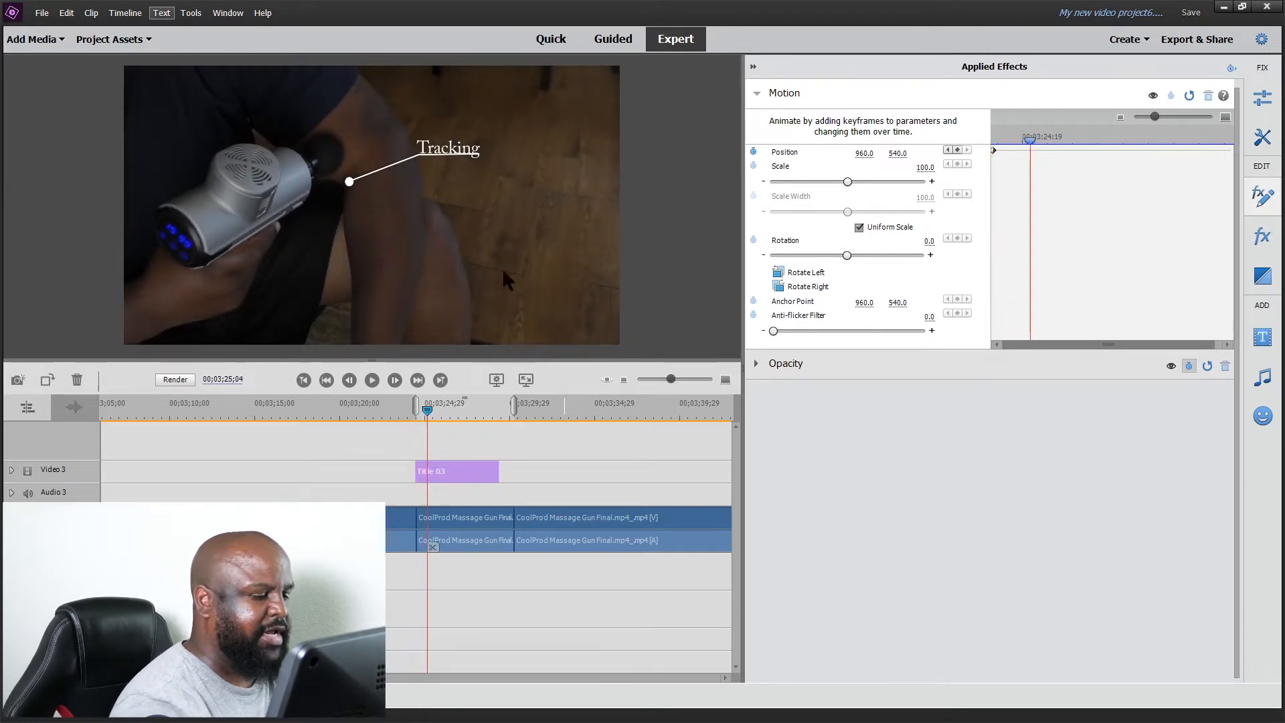
{"action": "left_click", "coordinate": [449, 153]}
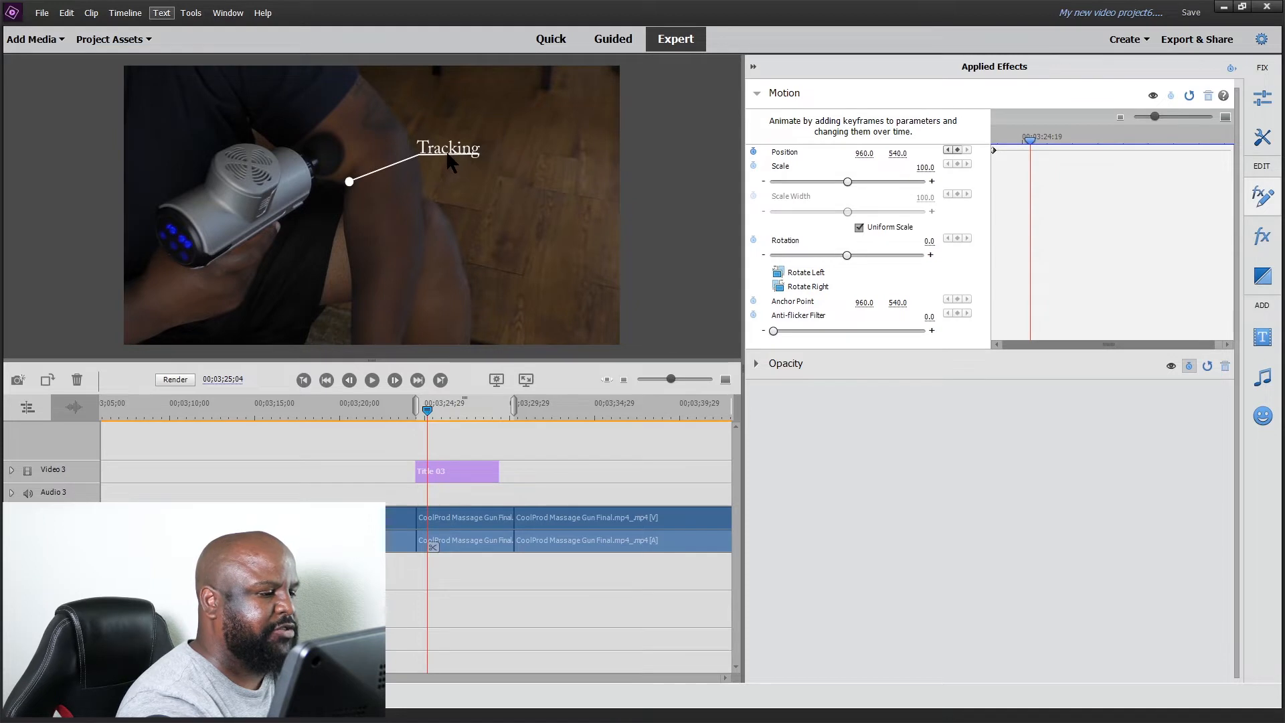
{"action": "left_click_drag", "start_coordinate": [449, 157], "coordinate": [429, 118]}
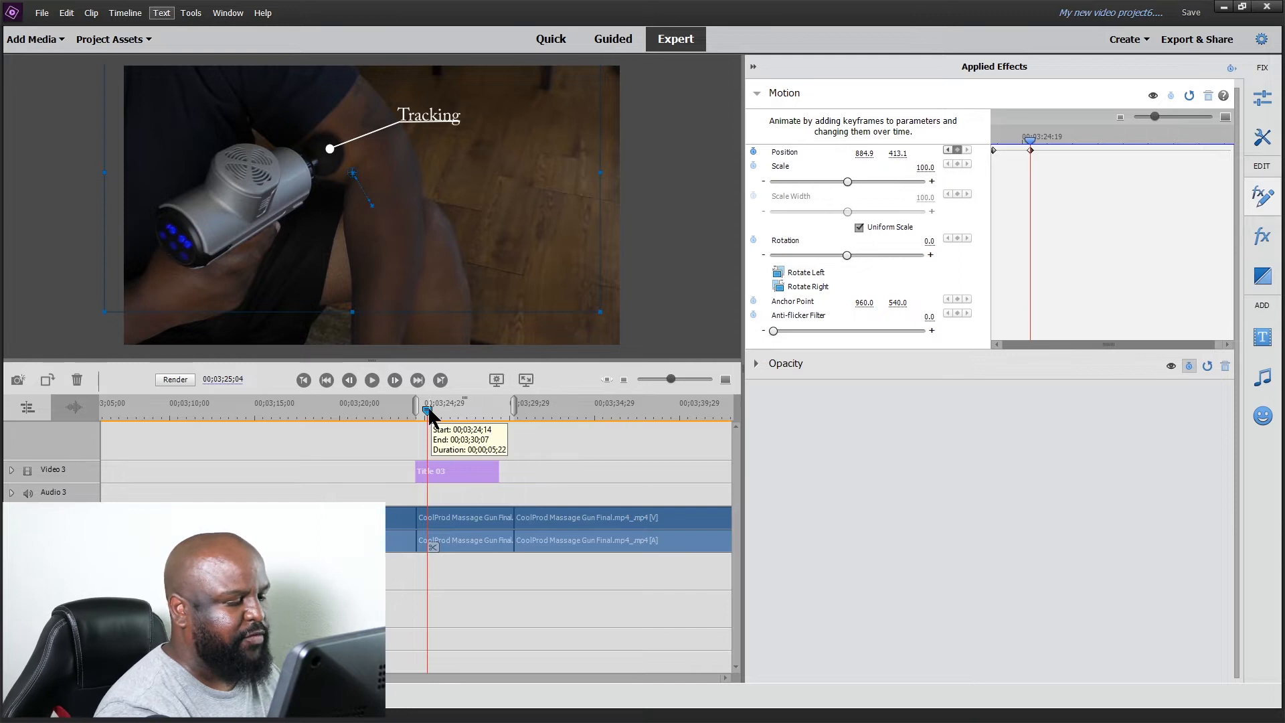
{"action": "left_click_drag", "start_coordinate": [428, 413], "coordinate": [443, 413]}
{"action": "left_click_drag", "start_coordinate": [432, 117], "coordinate": [431, 88]}
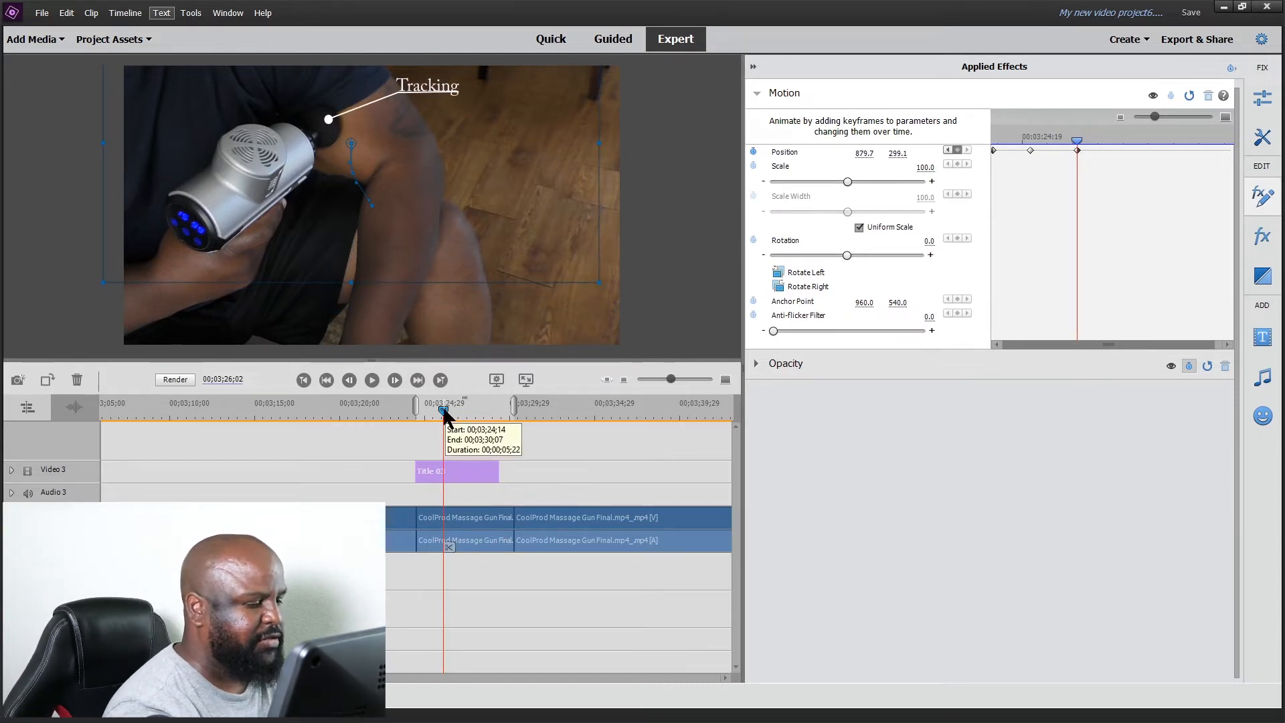
Step: Add two more position keyframes following the gun's head, the second at 00;03;27;11 with position 1037.7, 405.3
{"action": "left_click_drag", "start_coordinate": [443, 406], "coordinate": [457, 404]}
{"action": "left_click_drag", "start_coordinate": [424, 91], "coordinate": [445, 102]}
{"action": "left_click_drag", "start_coordinate": [456, 407], "coordinate": [466, 411]}
{"action": "left_click_drag", "start_coordinate": [449, 98], "coordinate": [472, 122]}
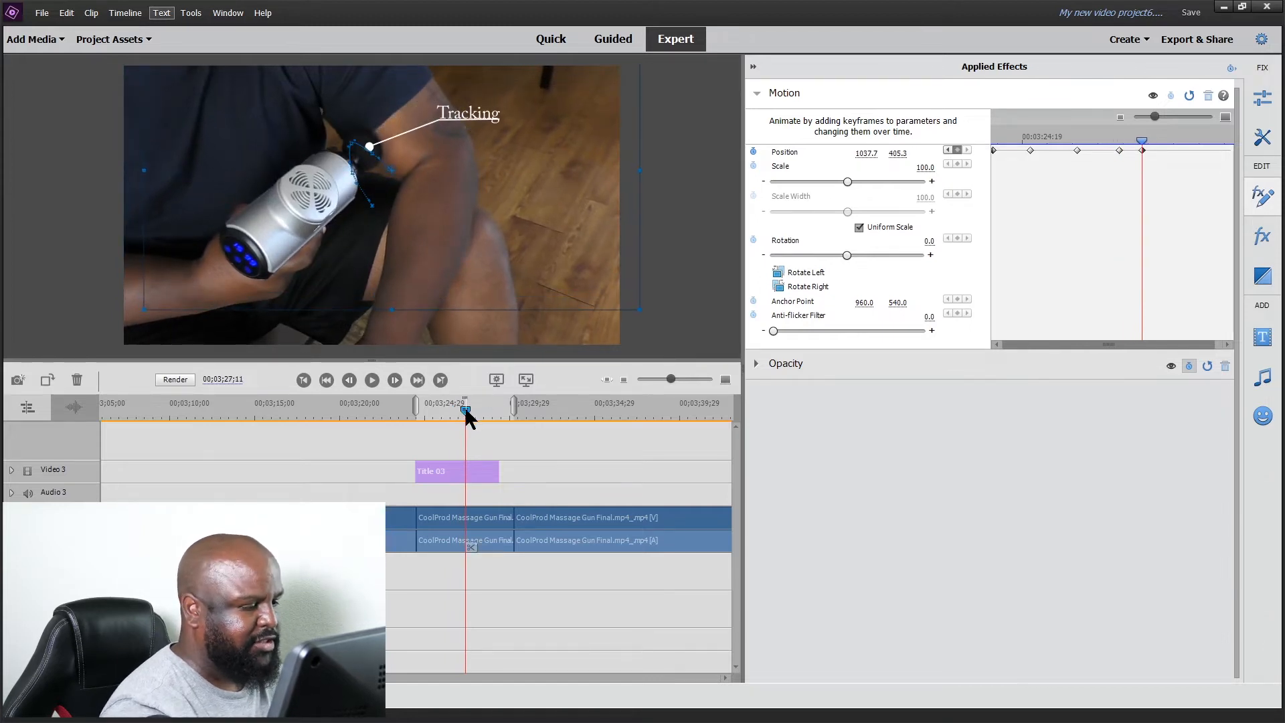
Step: Reposition the title to follow the gun's head at 00;03;27;26 (1188.0, 485.6) and 00;03;28;16 (1309.8, 511.5)
{"action": "left_click_drag", "start_coordinate": [464, 410], "coordinate": [473, 410]}
{"action": "left_click_drag", "start_coordinate": [466, 117], "coordinate": [492, 131]}
{"action": "left_click_drag", "start_coordinate": [499, 137], "coordinate": [503, 139]}
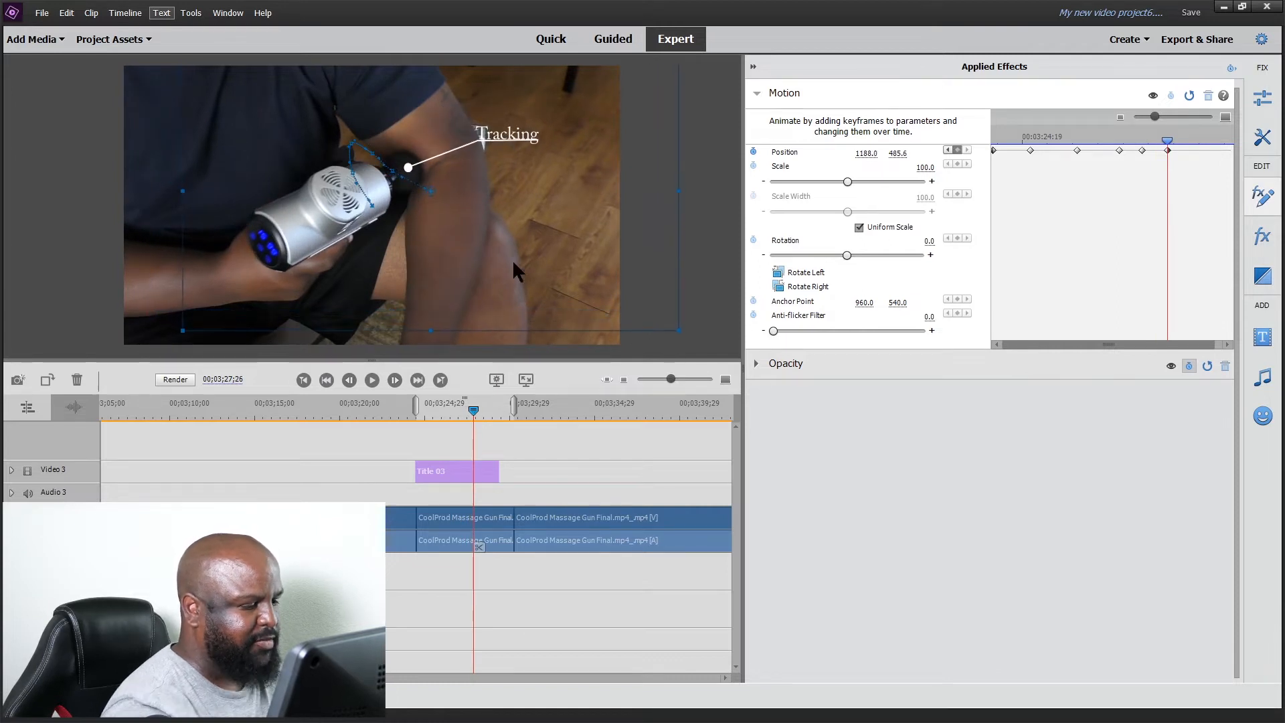
{"action": "left_click_drag", "start_coordinate": [474, 410], "coordinate": [485, 408]}
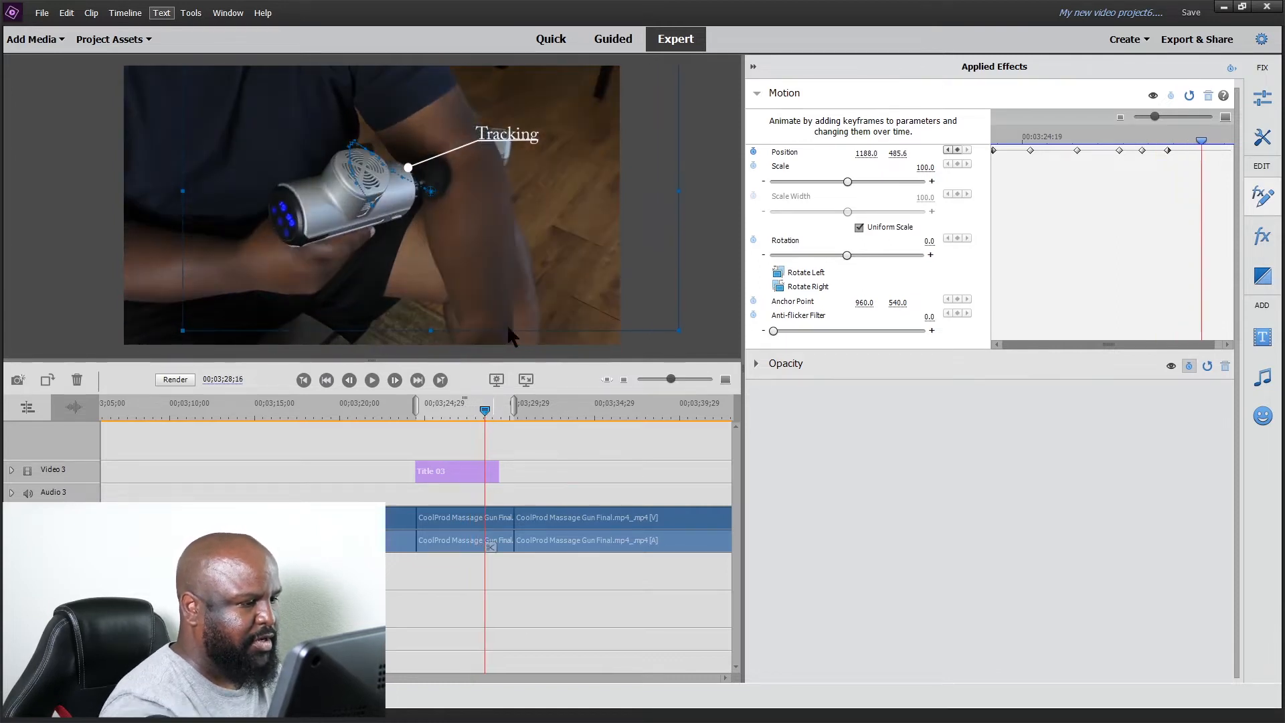
{"action": "left_click_drag", "start_coordinate": [503, 139], "coordinate": [536, 145]}
Step: Extend the Tracking title clip to the end of the massage gun clip beneath it
{"action": "left_click_drag", "start_coordinate": [486, 410], "coordinate": [490, 410]}
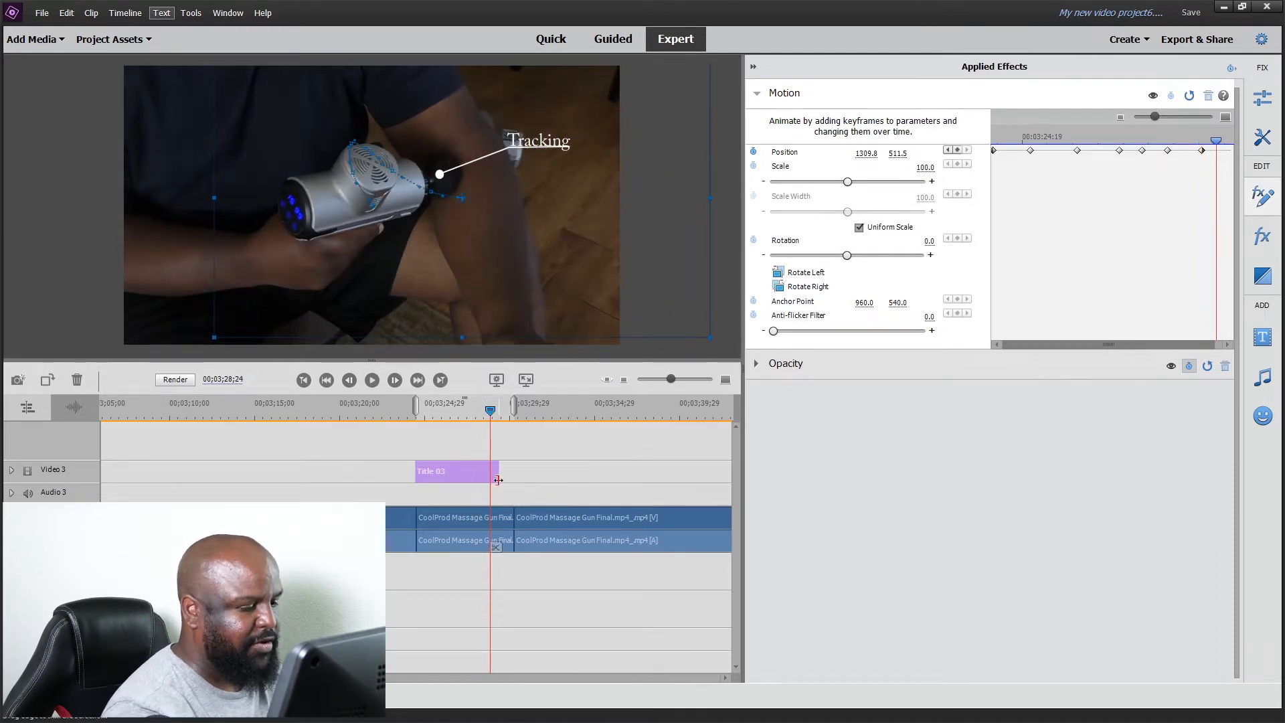
{"action": "left_click_drag", "start_coordinate": [499, 472], "coordinate": [514, 472]}
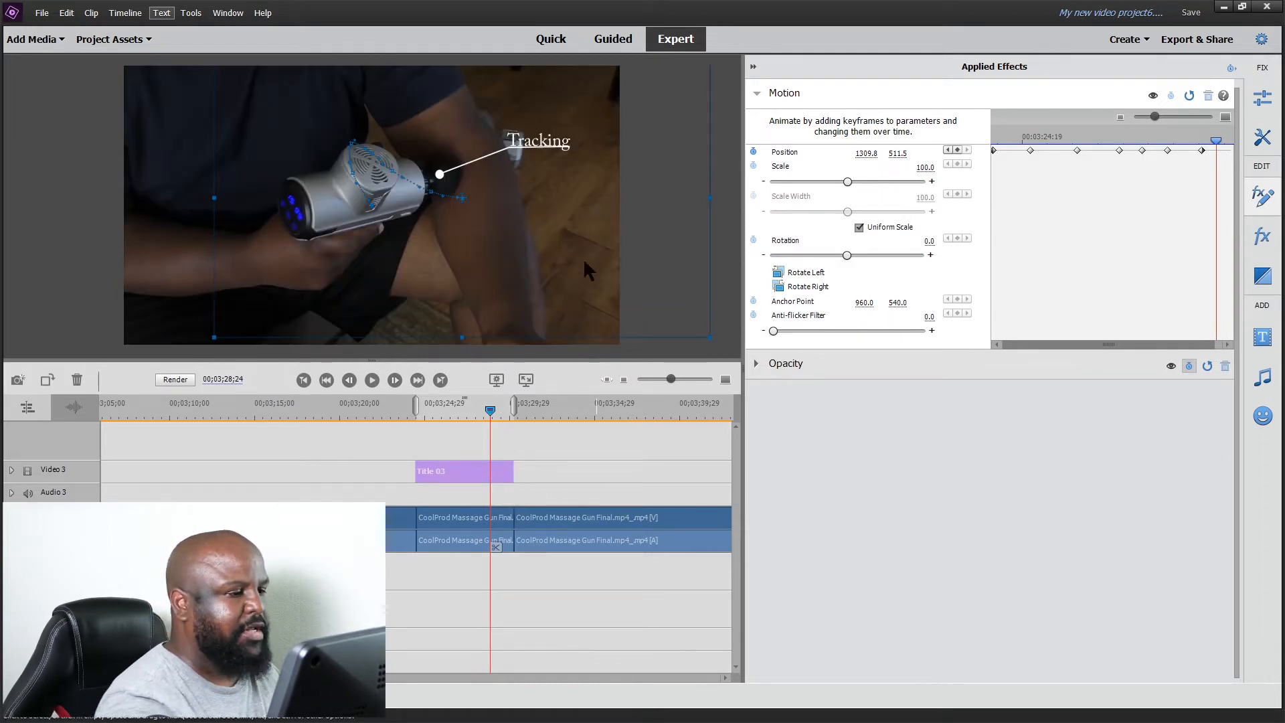
Step: Keyframe the title's position from 00;03;28;24 to the clip's end, following the gun's head to 1592.2, 765.3 at 00;03;30;03
{"action": "left_click_drag", "start_coordinate": [529, 153], "coordinate": [542, 152]}
{"action": "left_click_drag", "start_coordinate": [490, 410], "coordinate": [494, 407]}
{"action": "left_click_drag", "start_coordinate": [558, 154], "coordinate": [570, 159]}
{"action": "left_click_drag", "start_coordinate": [495, 410], "coordinate": [504, 409]}
{"action": "left_click_drag", "start_coordinate": [560, 154], "coordinate": [580, 172]}
{"action": "left_click_drag", "start_coordinate": [503, 407], "coordinate": [511, 411]}
{"action": "left_click_drag", "start_coordinate": [583, 169], "coordinate": [603, 289]}
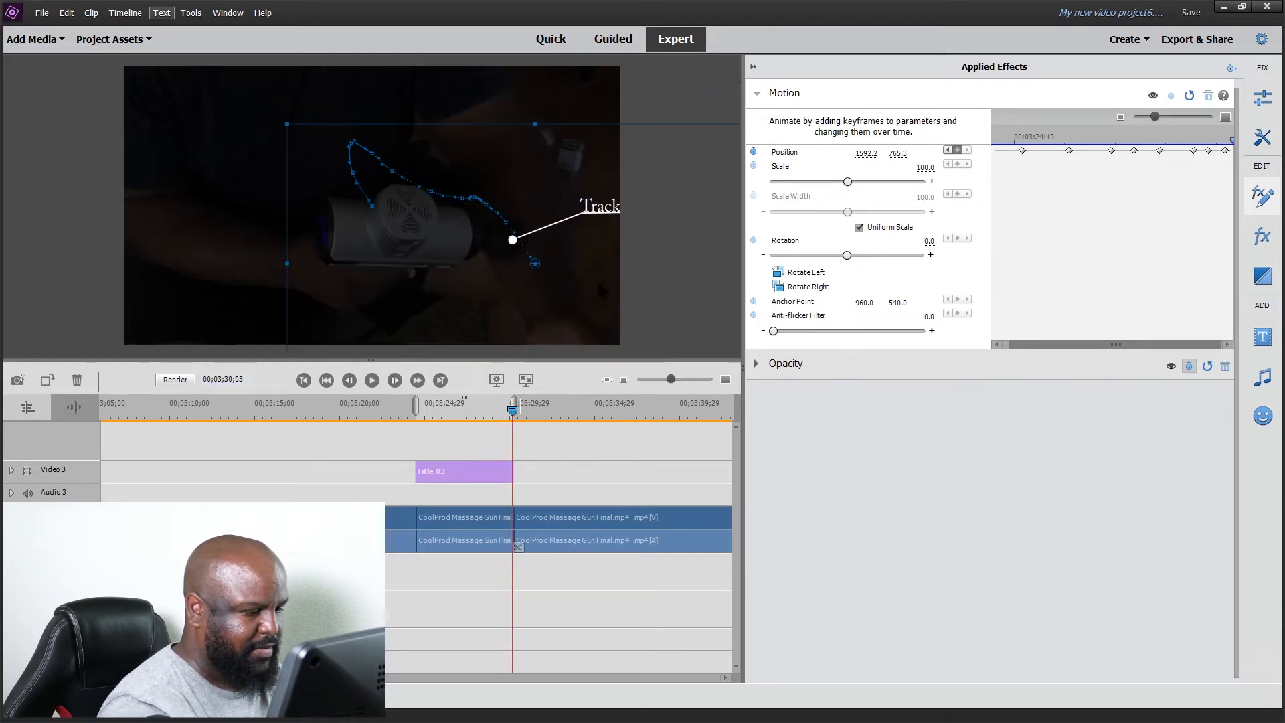
Step: Render the timeline section containing the Tracking title and play it back from just before the title starts
{"action": "left_click_drag", "start_coordinate": [513, 409], "coordinate": [409, 409]}
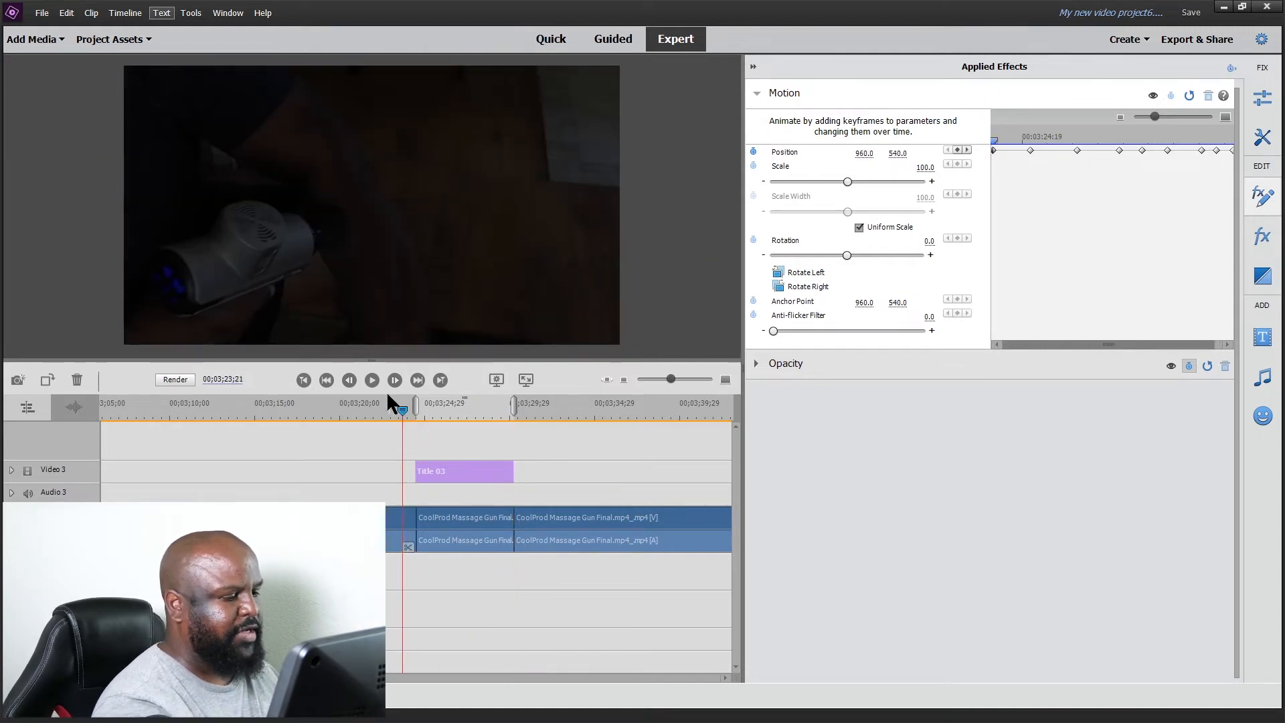
{"action": "left_click", "coordinate": [174, 380]}
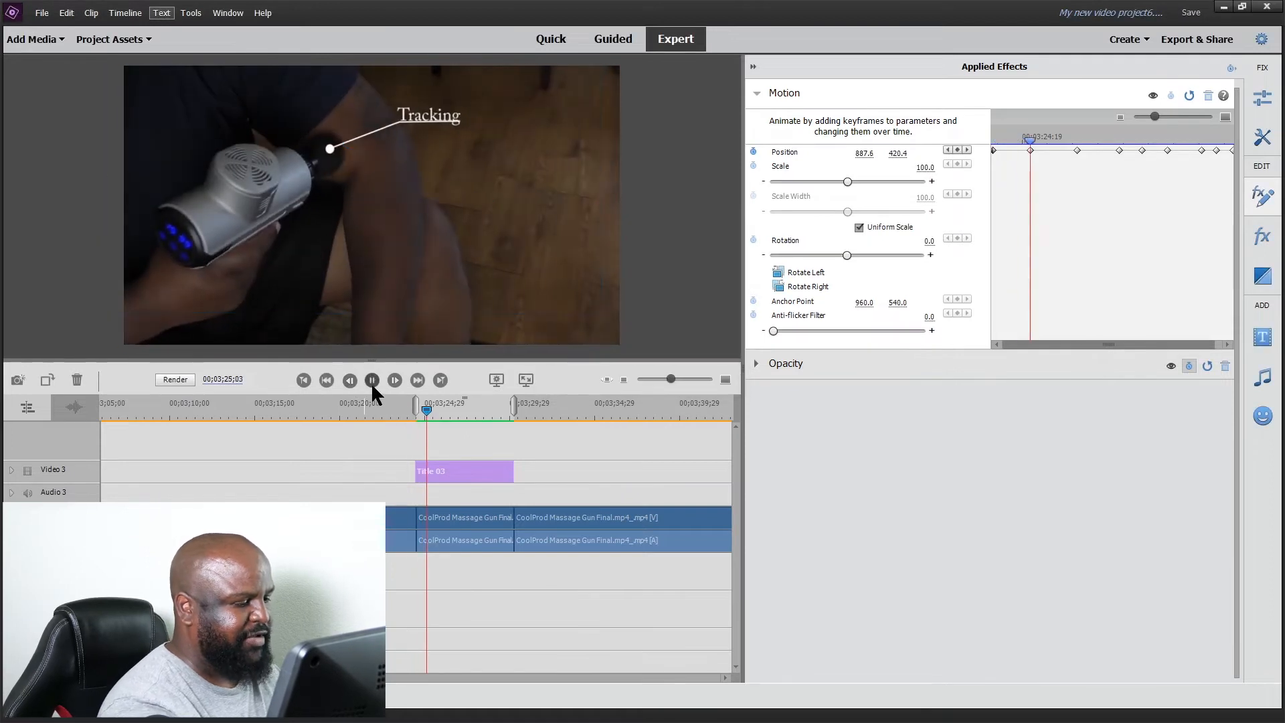
{"action": "left_click", "coordinate": [372, 380]}
{"action": "left_click_drag", "start_coordinate": [436, 408], "coordinate": [405, 410]}
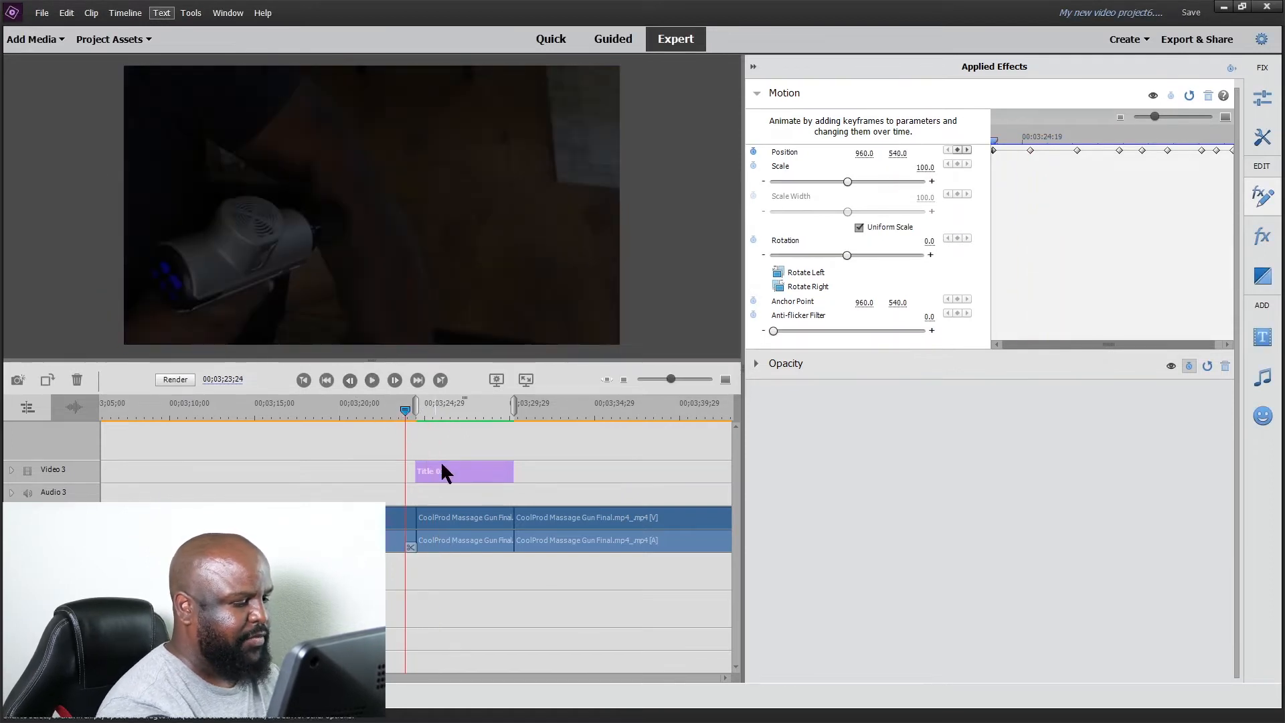
Step: Apply a fade in and out to the Tracking title clip on Video 3
{"action": "left_click", "coordinate": [753, 67]}
{"action": "right_click", "coordinate": [471, 473]}
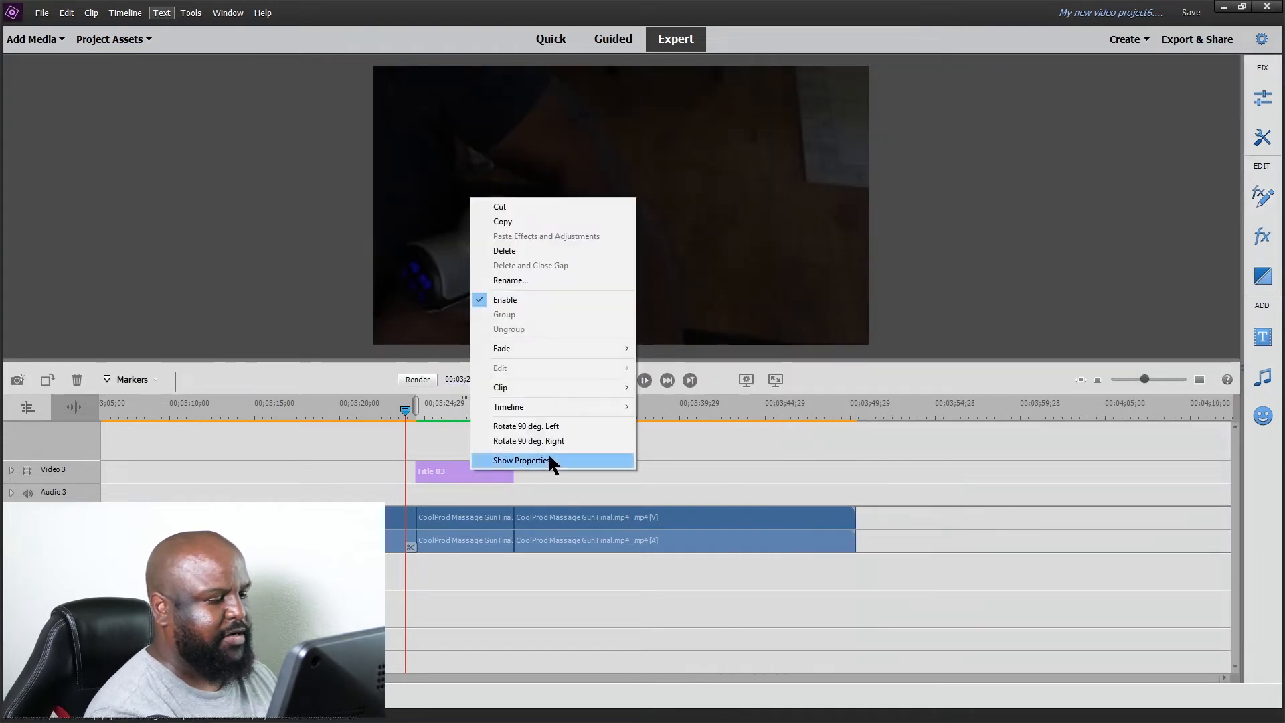
{"action": "mouse_move", "coordinate": [529, 347]}
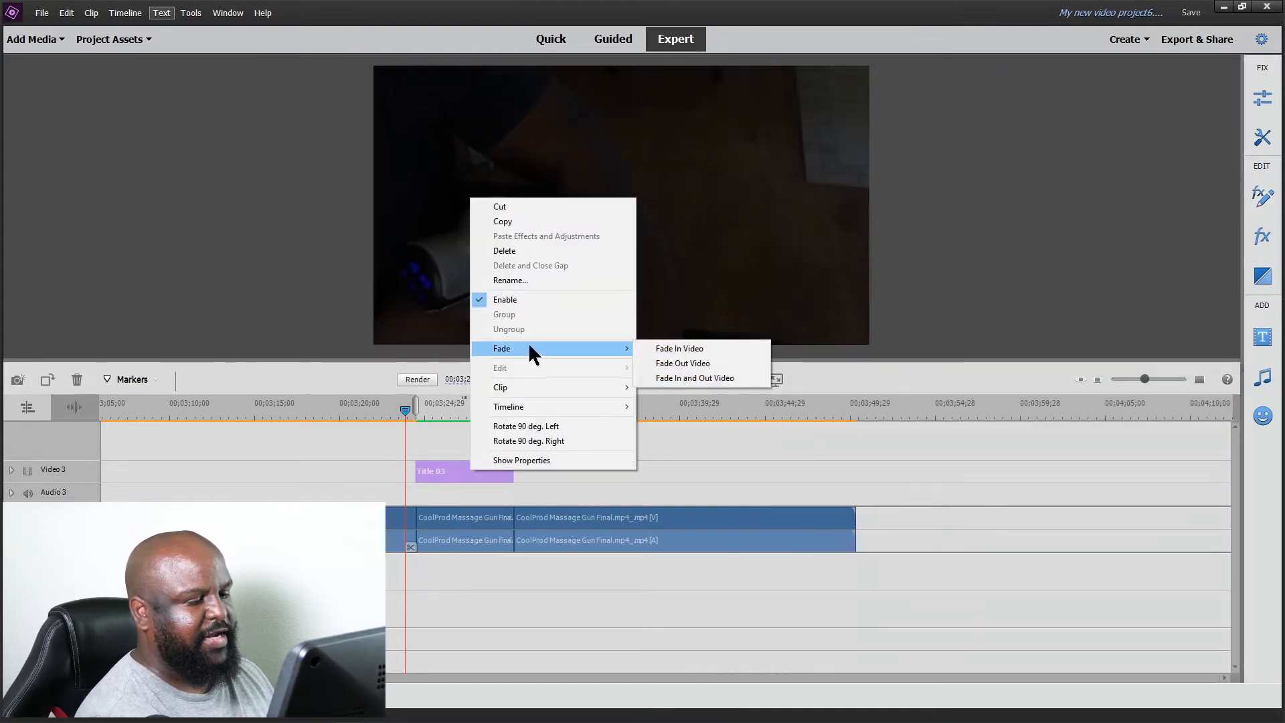
{"action": "left_click", "coordinate": [689, 377]}
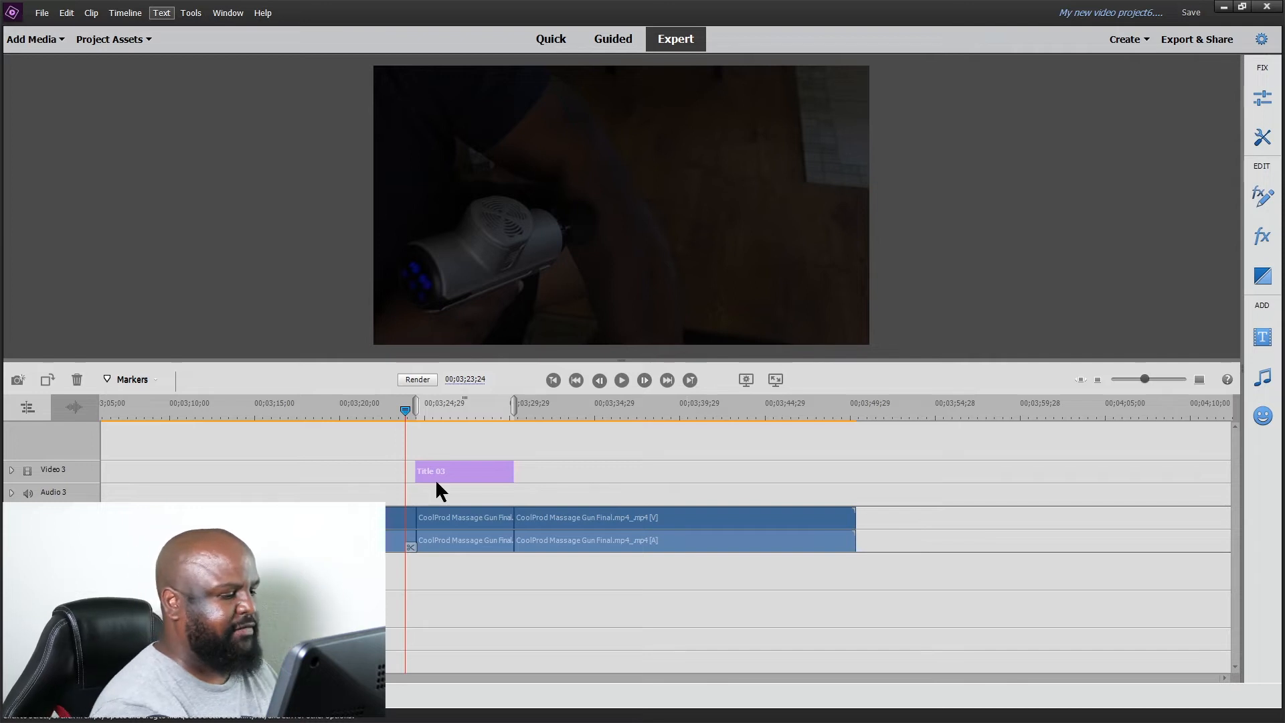
Step: Render the title section with its fades and play it through to the end of the title
{"action": "left_click", "coordinate": [415, 380]}
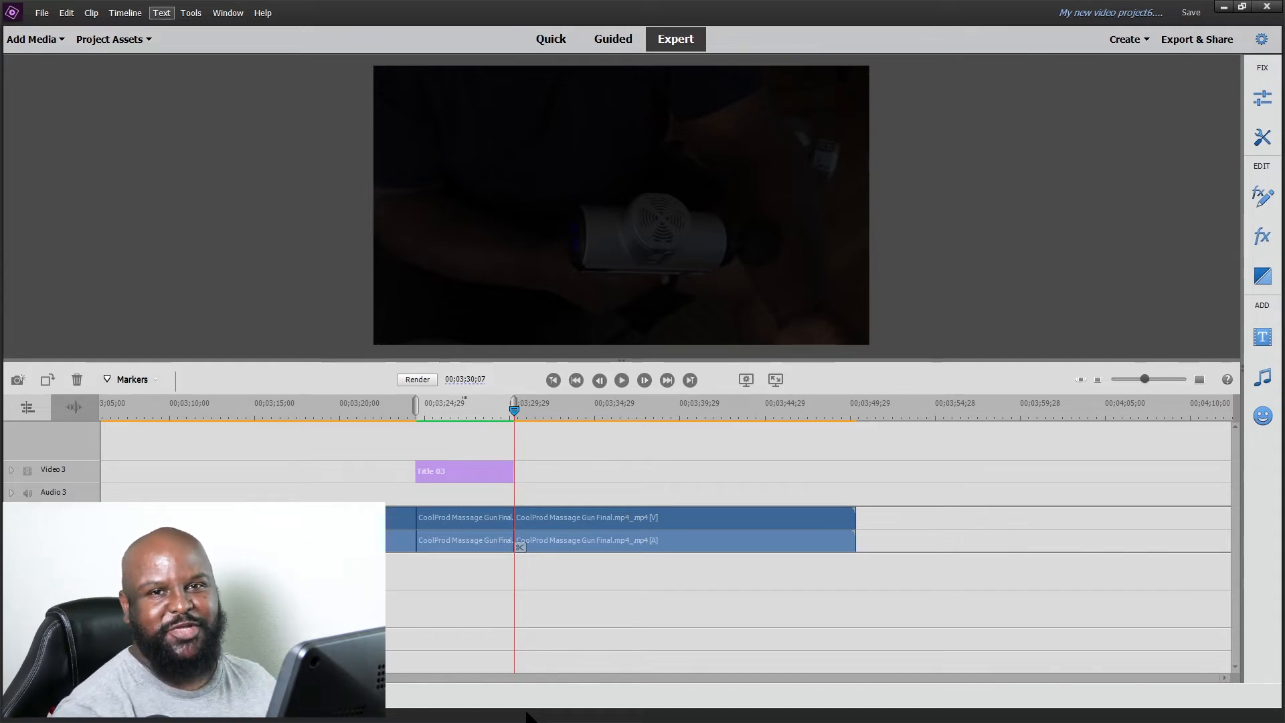
{"action": "left_click_drag", "start_coordinate": [514, 407], "coordinate": [406, 420]}
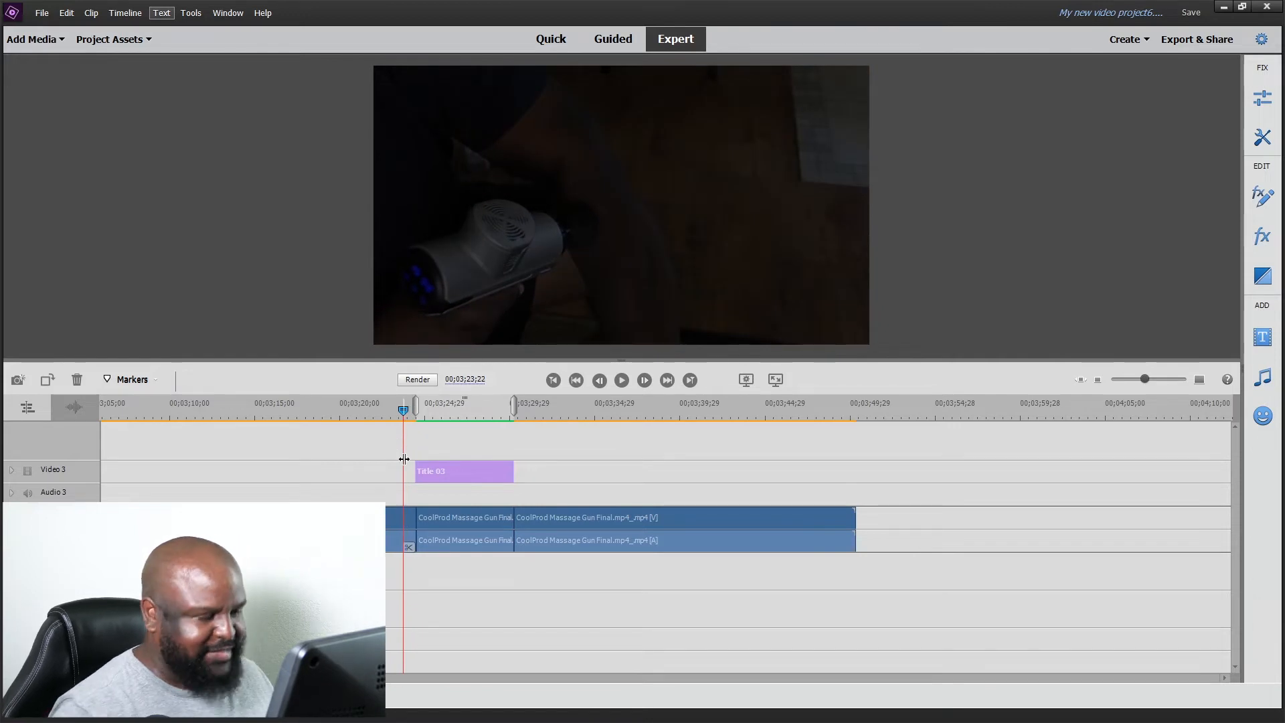
{"action": "key", "text": "space"}
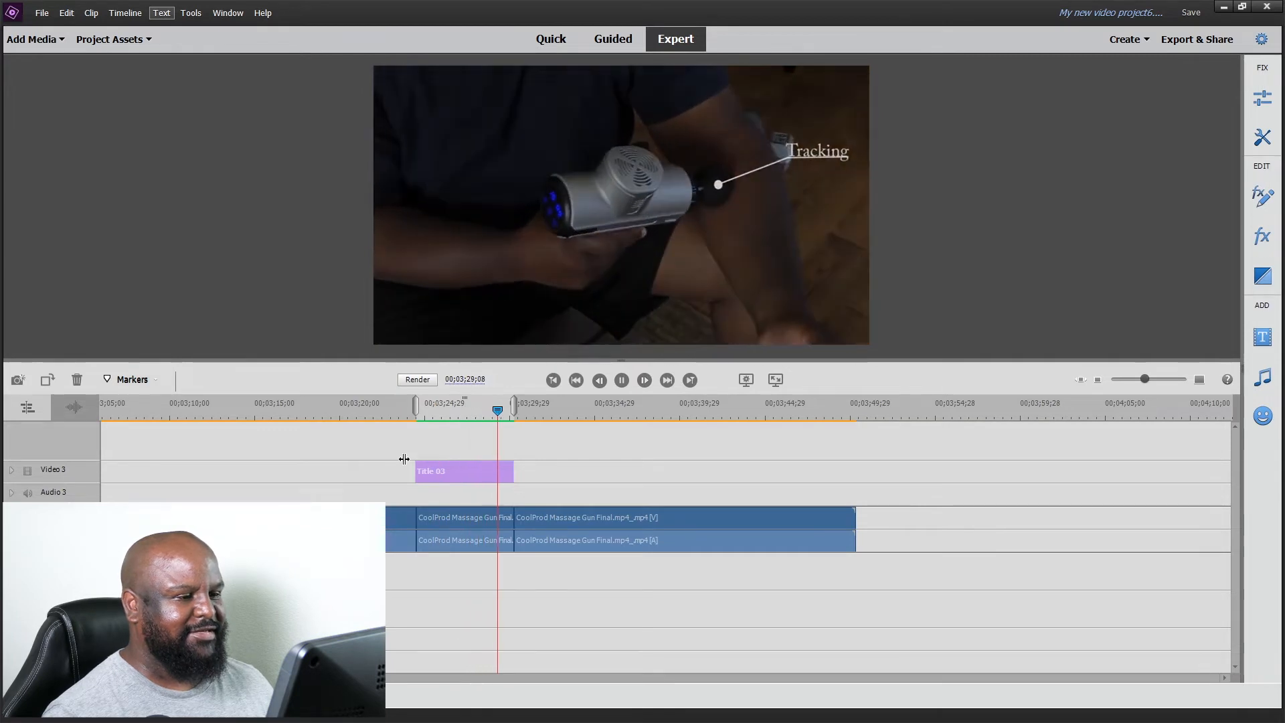
{"action": "key", "text": "space"}
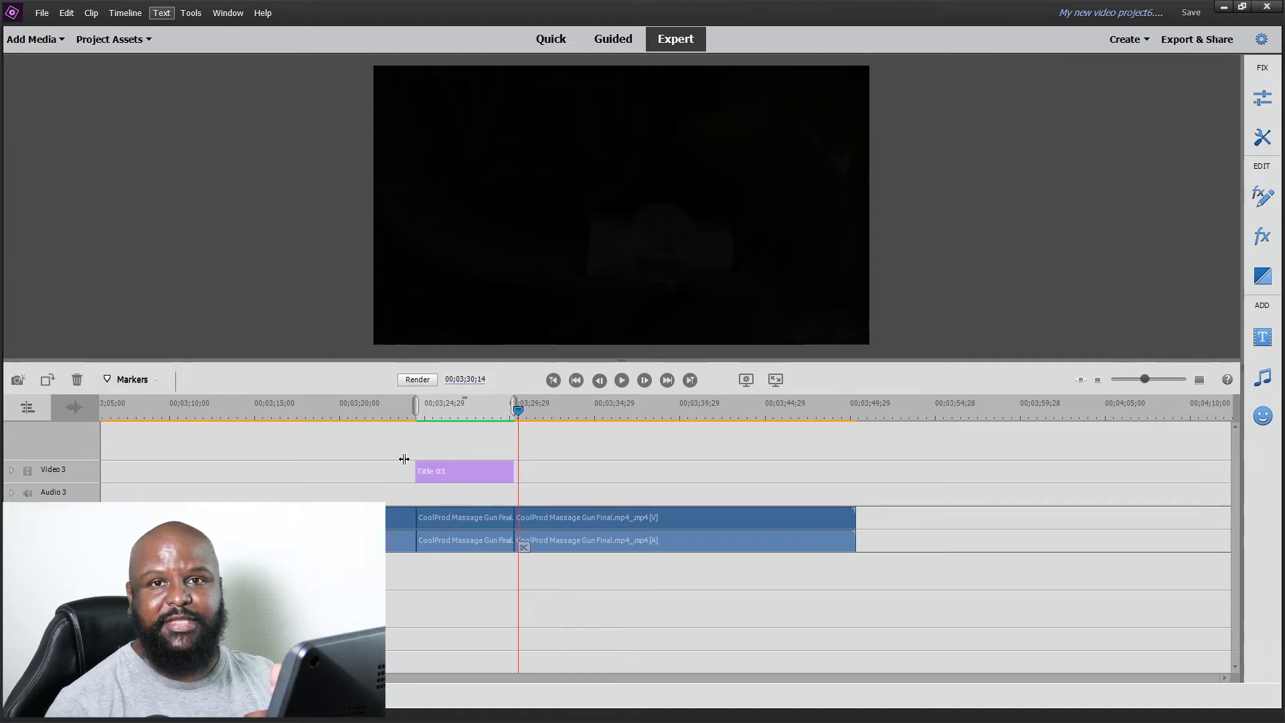
{"action": "left_click_drag", "start_coordinate": [517, 408], "coordinate": [436, 439]}
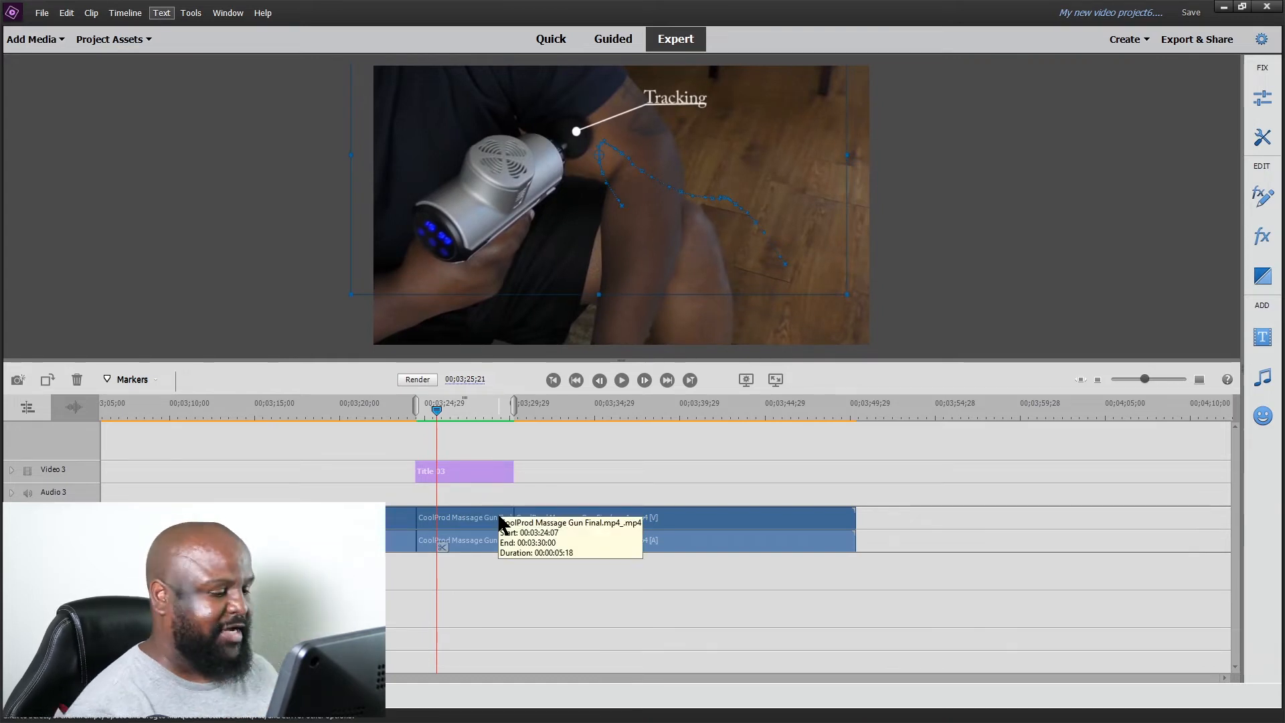
{"action": "double_click", "coordinate": [484, 472]}
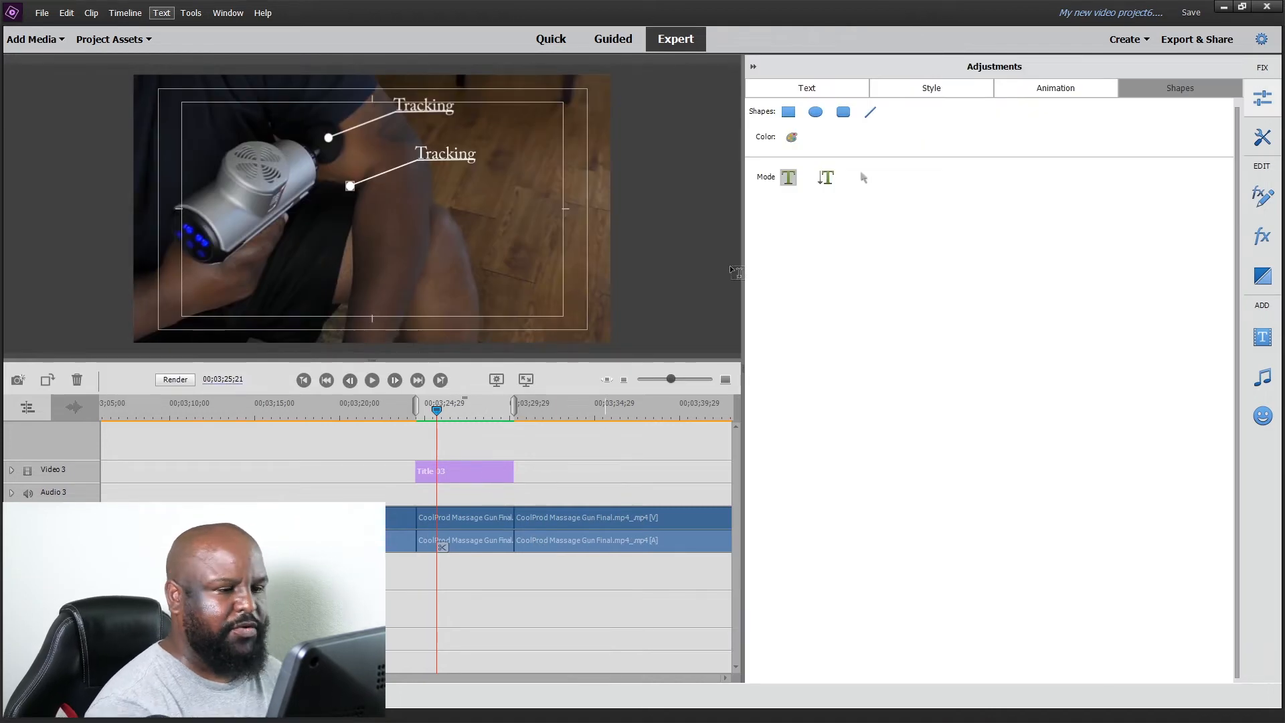
{"action": "mouse_move", "coordinate": [437, 411]}
{"action": "left_mouse_down"}
{"action": "mouse_move", "coordinate": [387, 415]}
{"action": "mouse_move", "coordinate": [421, 410]}
{"action": "left_mouse_up"}
{"action": "left_click", "coordinate": [467, 471]}
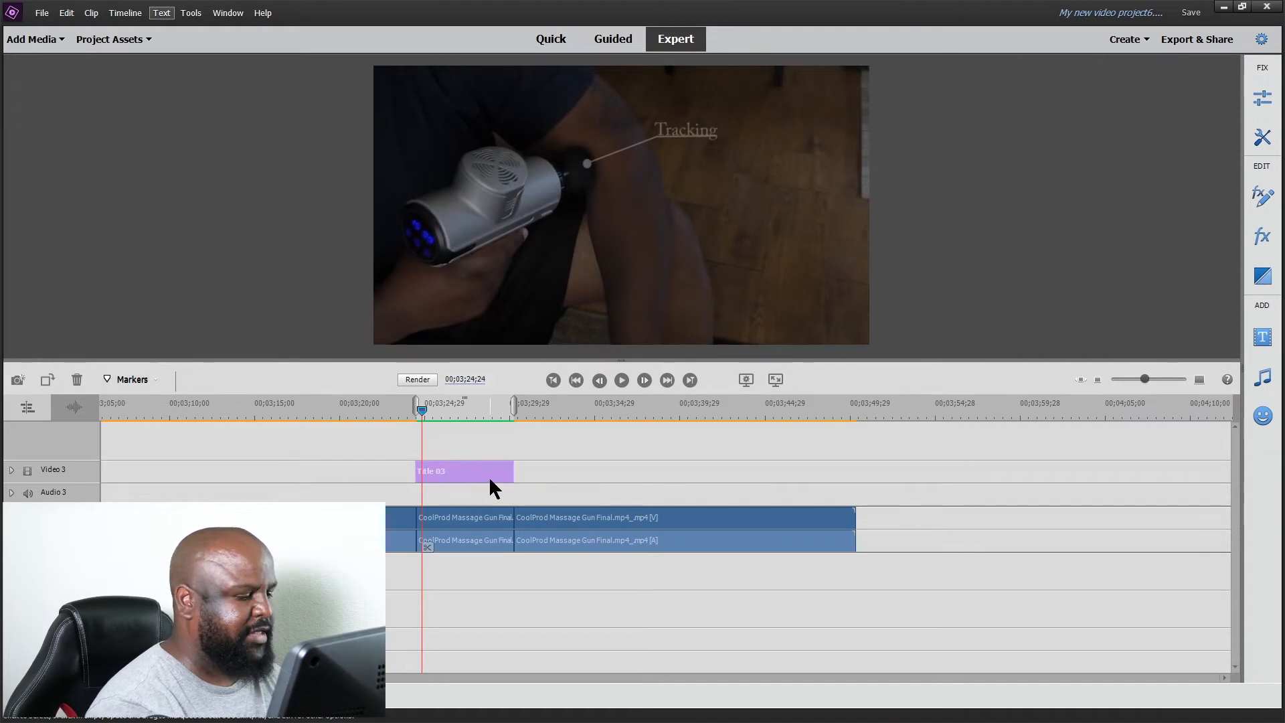
Step: Open the Tracking title for editing, select all its text and apply the FadeInByCharacters animation
{"action": "double_click", "coordinate": [473, 477]}
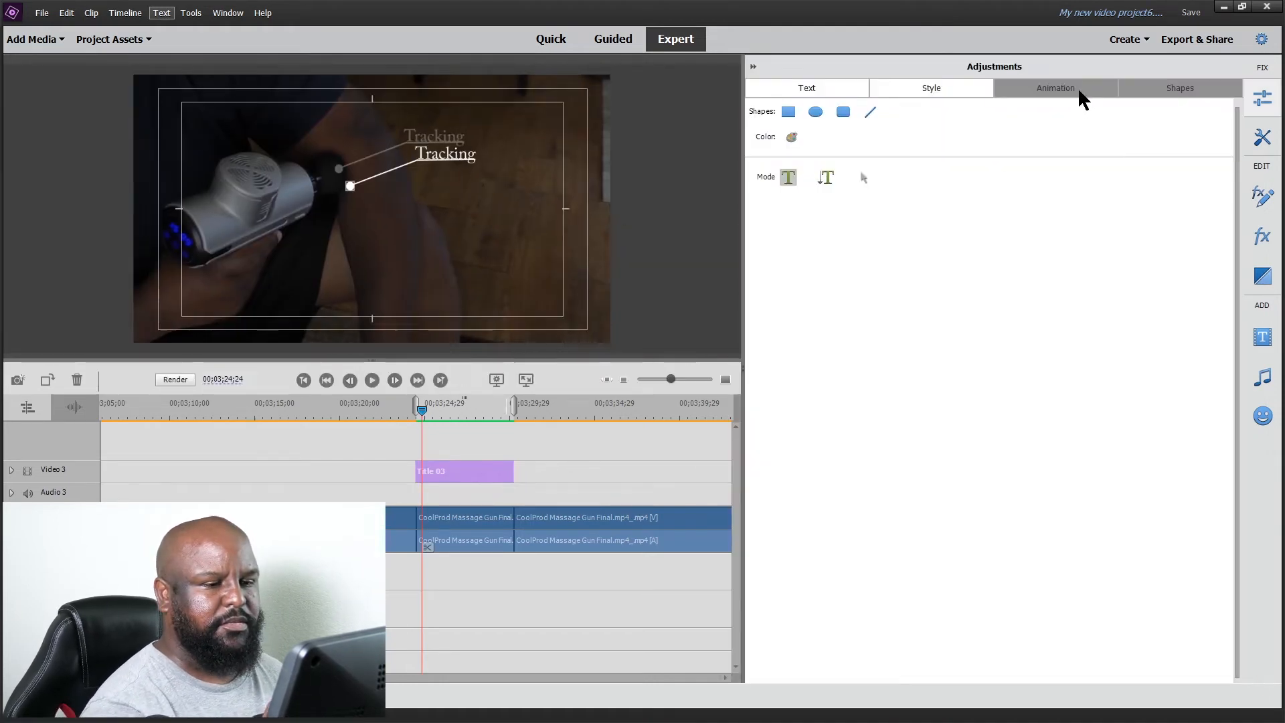
{"action": "left_click", "coordinate": [827, 91]}
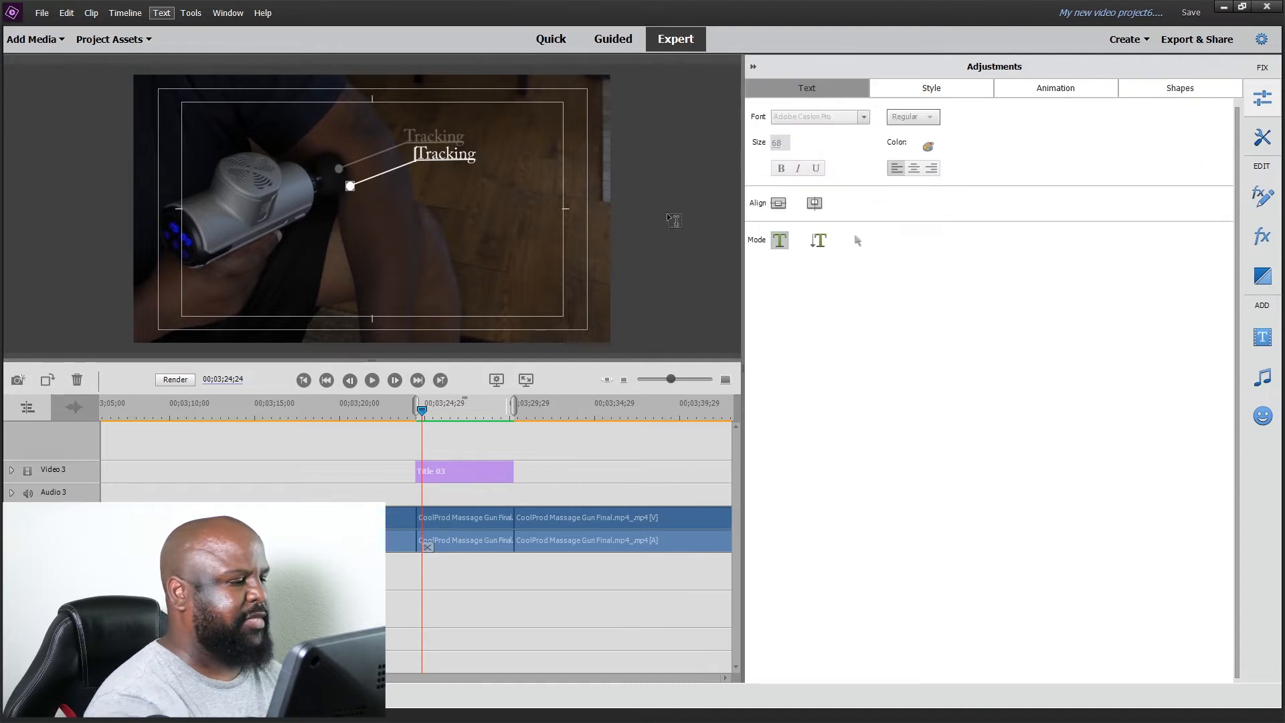
{"action": "key", "text": "ctrl+a"}
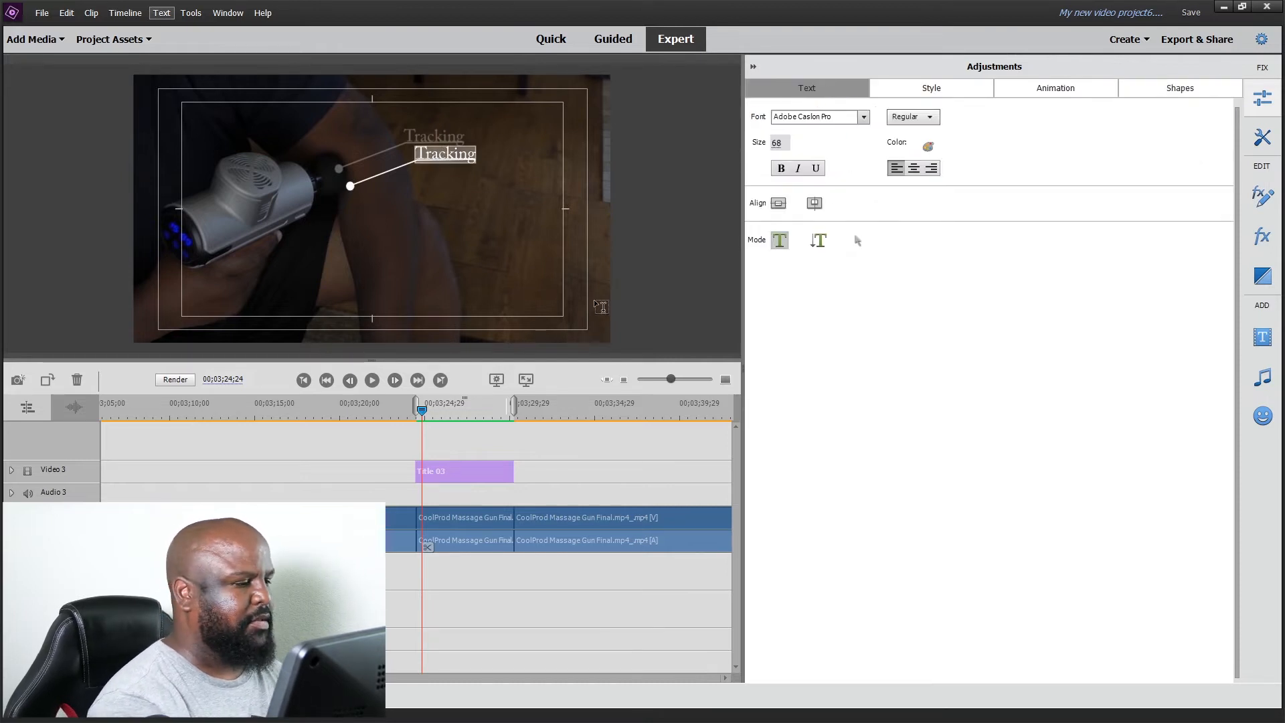
{"action": "left_click", "coordinate": [1056, 92]}
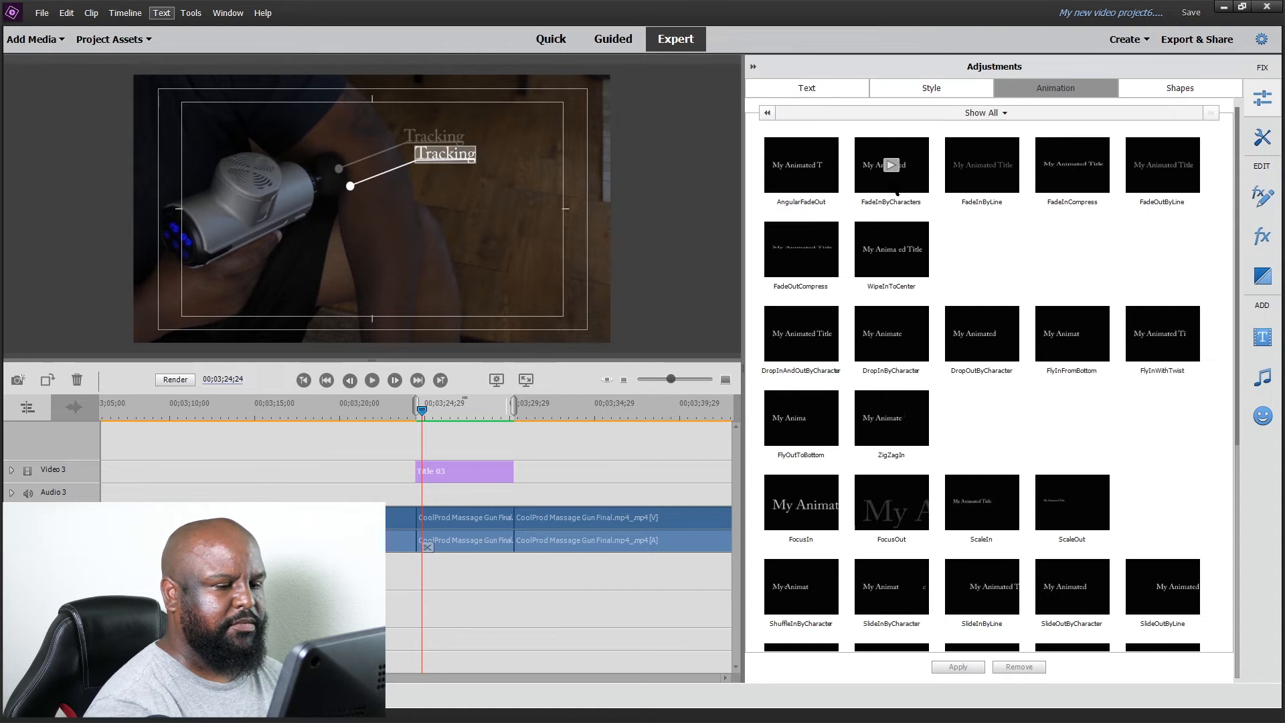
{"action": "left_click", "coordinate": [891, 165]}
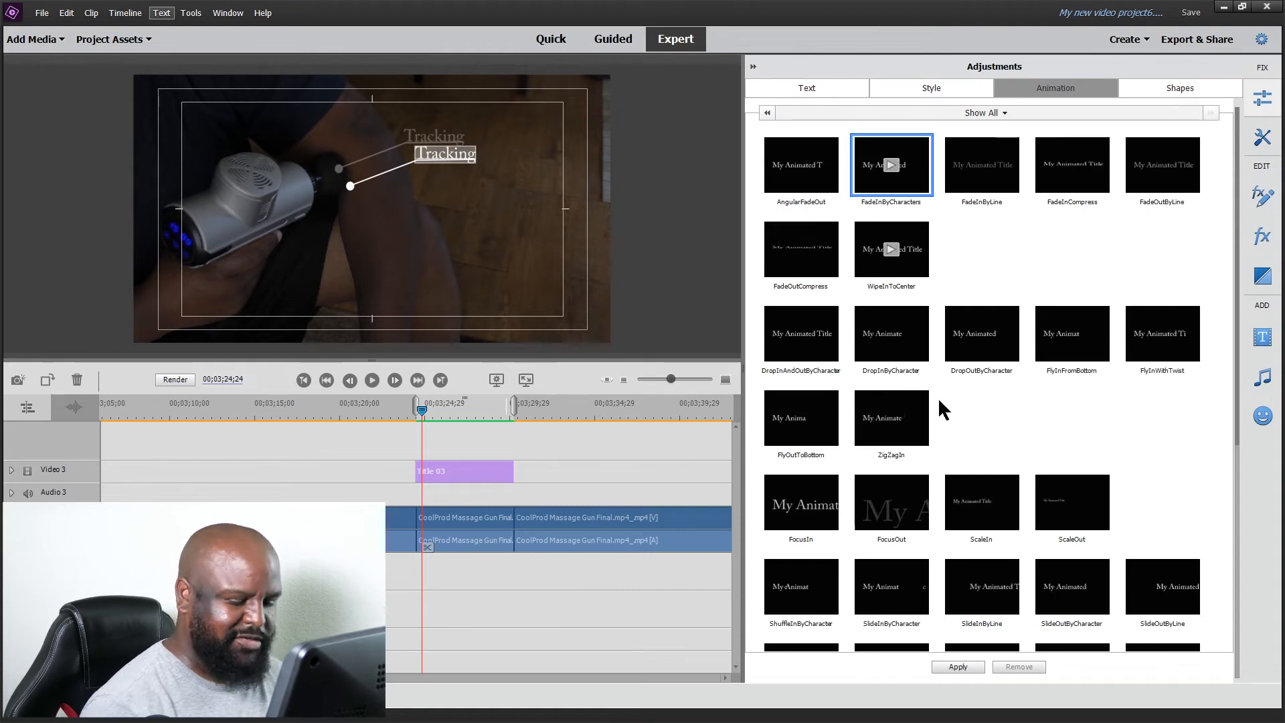
{"action": "left_click", "coordinate": [955, 667]}
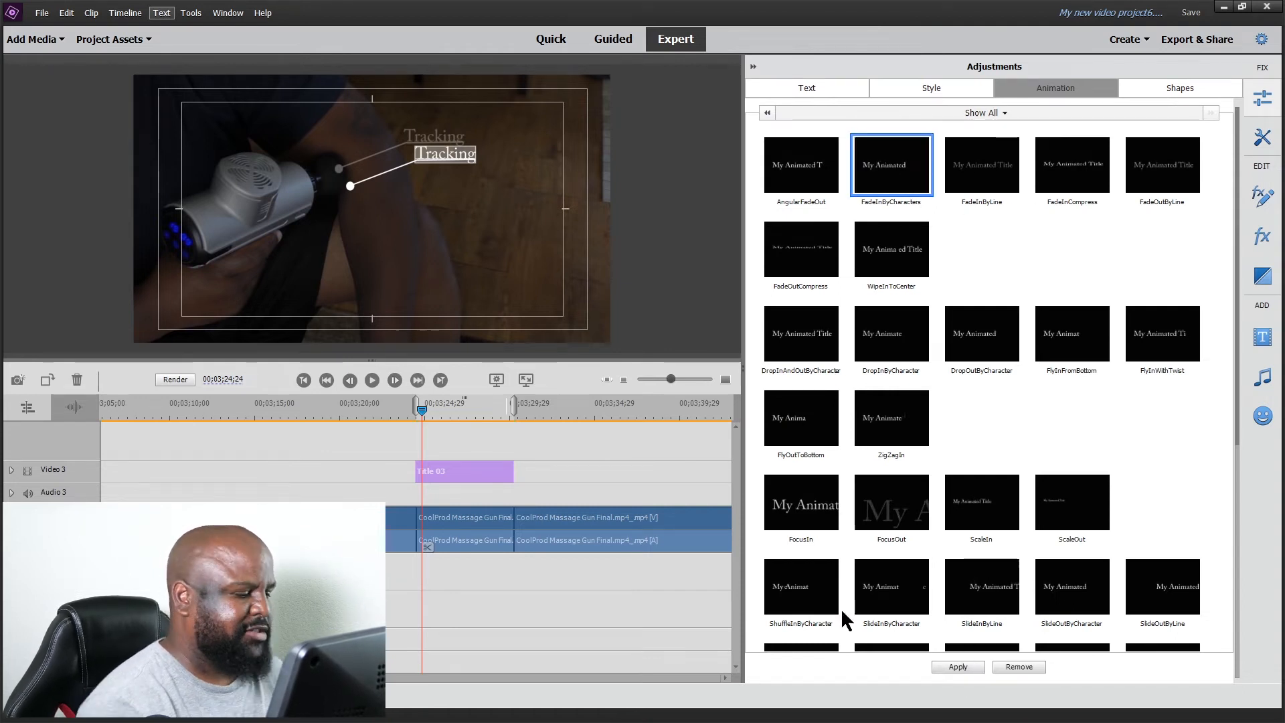
Step: Play back the animated Tracking title from just before it starts to its end
{"action": "left_click_drag", "start_coordinate": [422, 409], "coordinate": [410, 409]}
{"action": "left_click", "coordinate": [433, 447]}
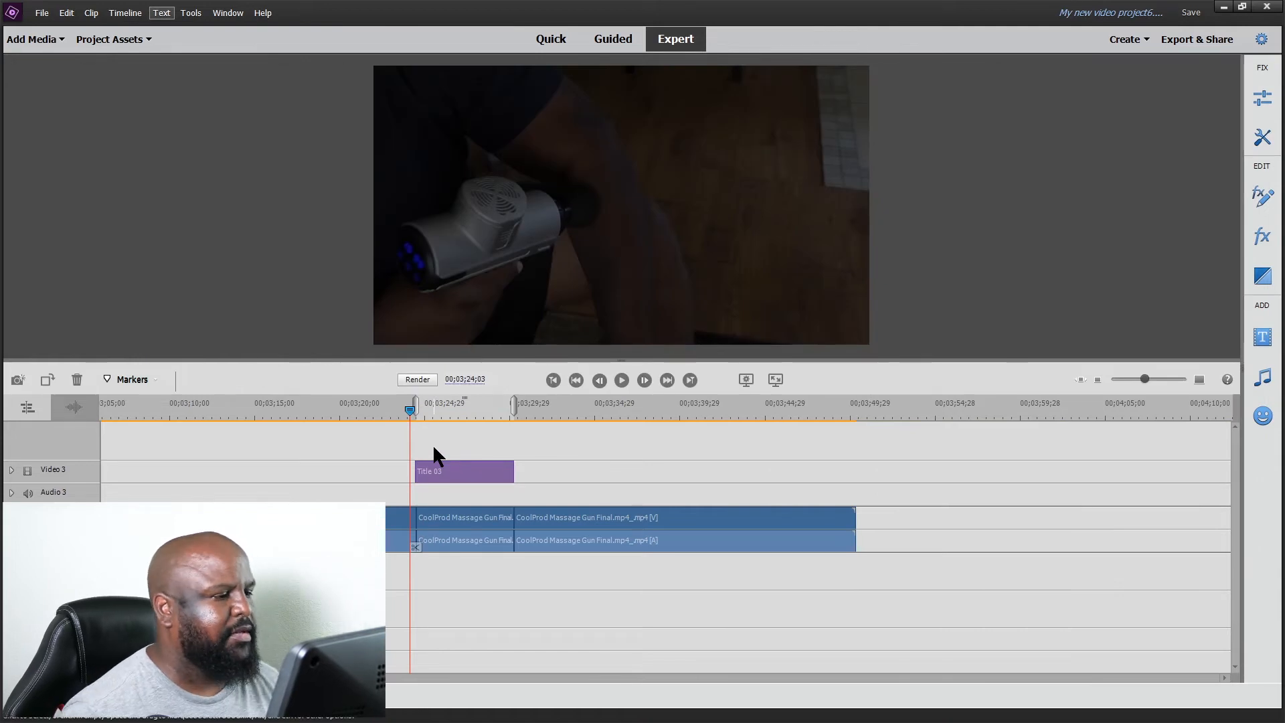
{"action": "key", "text": "space"}
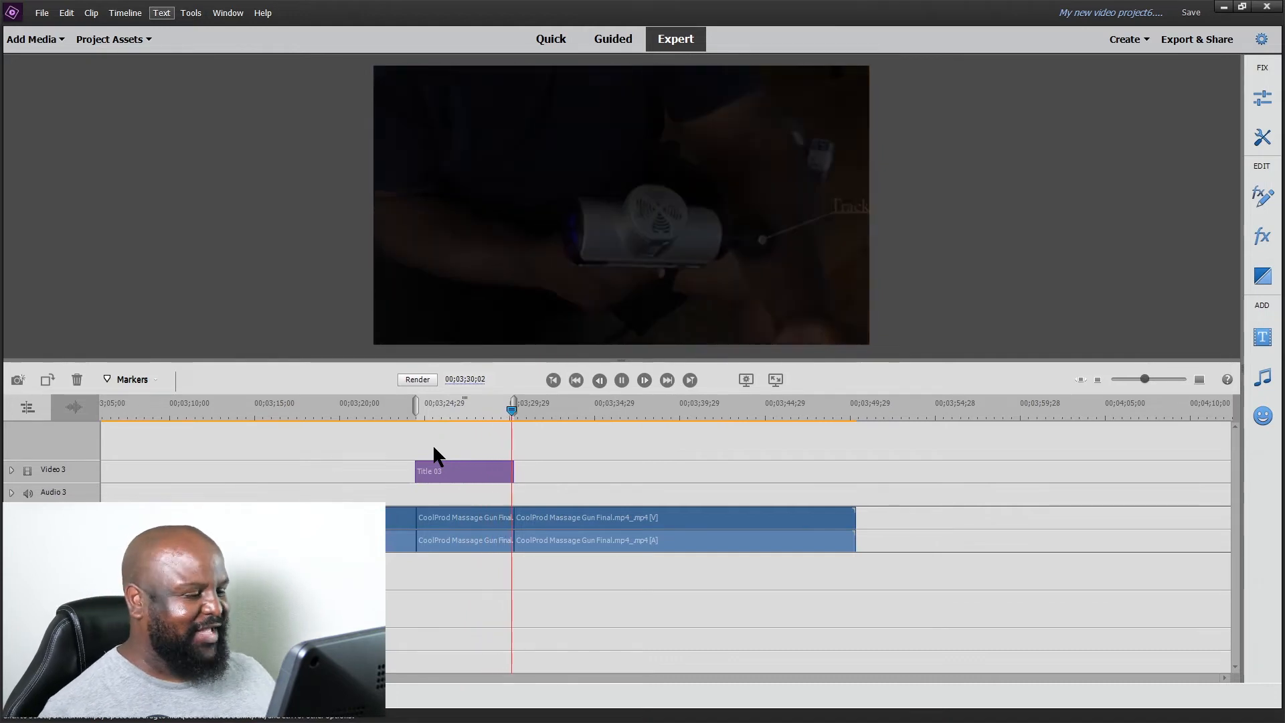
{"action": "key", "text": "space"}
Step: Move the playhead to 00;03;23;27, just before the title, and render the animated title section
{"action": "left_click_drag", "start_coordinate": [457, 410], "coordinate": [406, 413]}
{"action": "left_click", "coordinate": [412, 378]}
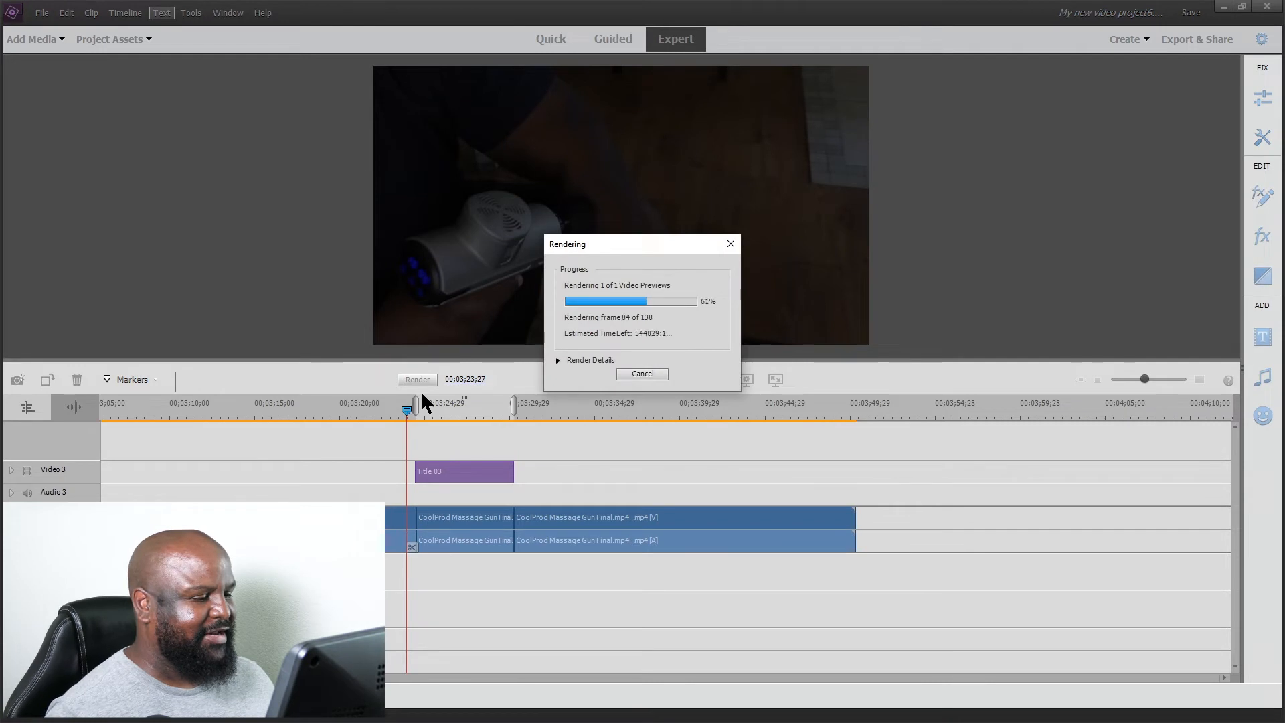